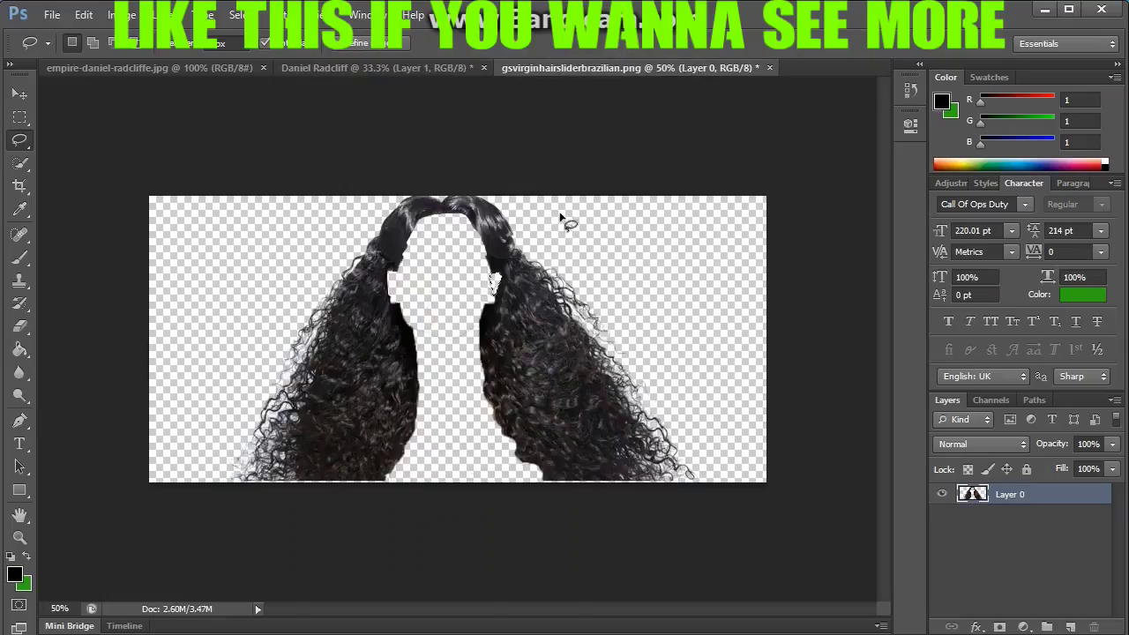
Bring the curly hair cut-out into the Daniel Radcliff document, then enlarge and position it as a wig around the face
key(v)
mouse_move(290, 270)
mouse_down()
mouse_move(637, 247)
mouse_move(462, 91)
mouse_move(564, 322)
mouse_move(491, 271)
mouse_move(361, 294)
mouse_move(505, 399)
mouse_move(465, 355)
mouse_up()
key(ctrl+t)
drag(585, 359, 754, 357)
drag(502, 265, 501, 171)
drag(565, 369, 510, 432)
drag(446, 234, 446, 242)
mouse_move(435, 320)
mouse_down()
mouse_move(417, 310)
mouse_move(431, 299)
mouse_up()
drag(697, 359, 761, 359)
drag(516, 354, 497, 364)
drag(455, 231, 440, 196)
drag(739, 351, 793, 352)
mouse_move(560, 364)
mouse_down()
mouse_move(536, 379)
mouse_move(552, 376)
mouse_up()
key(Return)
Hide the wig on Layer 2 and erase along the edges of the original hair on Layer 1
key(e)
click(942, 495)
click(942, 496)
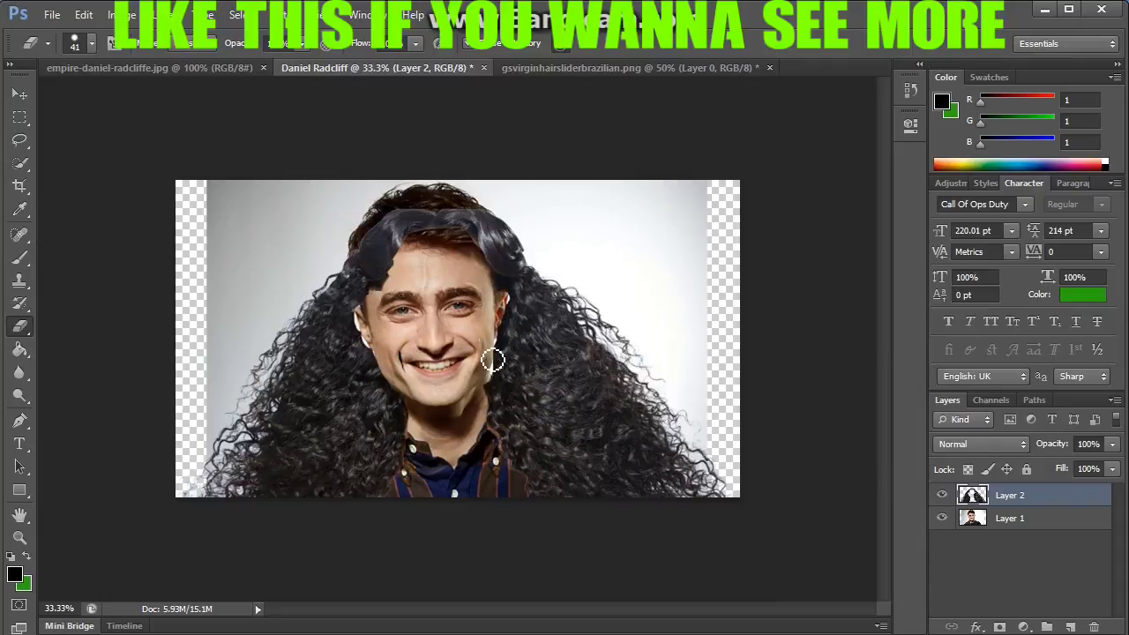
click(942, 495)
click(1010, 519)
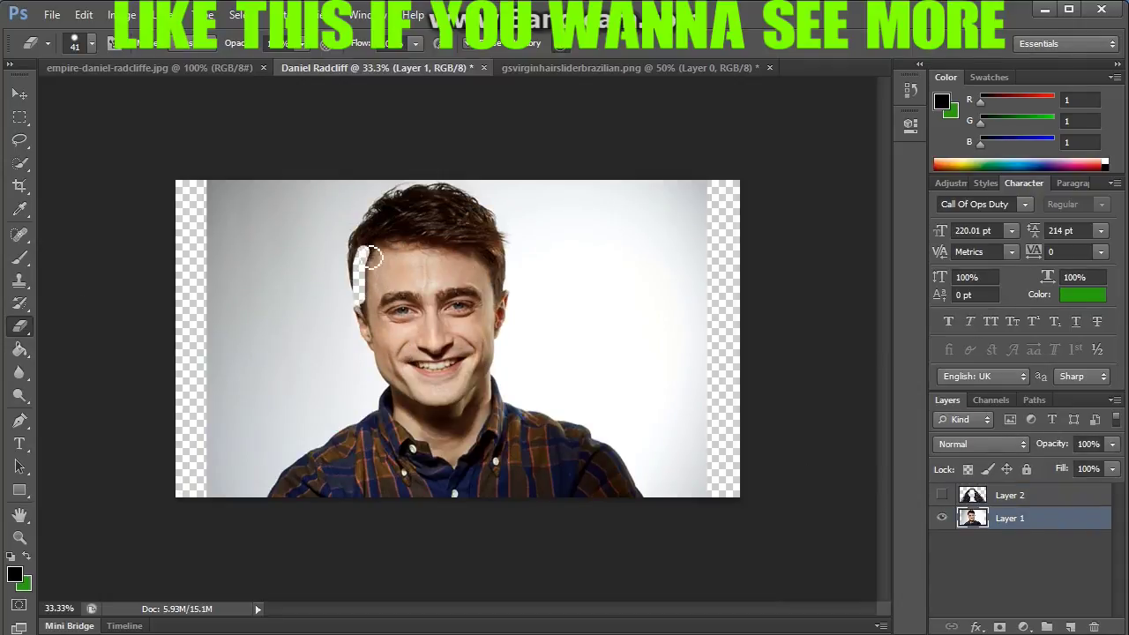
drag(491, 236, 413, 221)
Delete the remaining original hair and the pale background on both sides of the man with the Magic Wand
right_click(19, 164)
click(122, 161)
click(423, 223)
key(Delete)
key(ctrl+d)
click(383, 205)
key(Delete)
click(574, 292)
key(Delete)
key(ctrl+d)
click(277, 352)
key(Delete)
key(ctrl+d)
Show the wig layer again and resize it with Free Transform to frame the face
click(942, 496)
click(20, 100)
drag(609, 386, 612, 386)
click(1006, 496)
key(ctrl+t)
drag(211, 339, 262, 338)
drag(649, 497, 655, 423)
key(Return)
Reposition the wig over the head and stretch it so its crown sits above the forehead and its sides hug the face
click(20, 118)
drag(265, 279, 217, 308)
key(ctrl+d)
click(19, 95)
mouse_move(306, 384)
mouse_down()
mouse_move(297, 344)
mouse_move(319, 397)
mouse_move(294, 373)
mouse_up()
drag(545, 369, 560, 392)
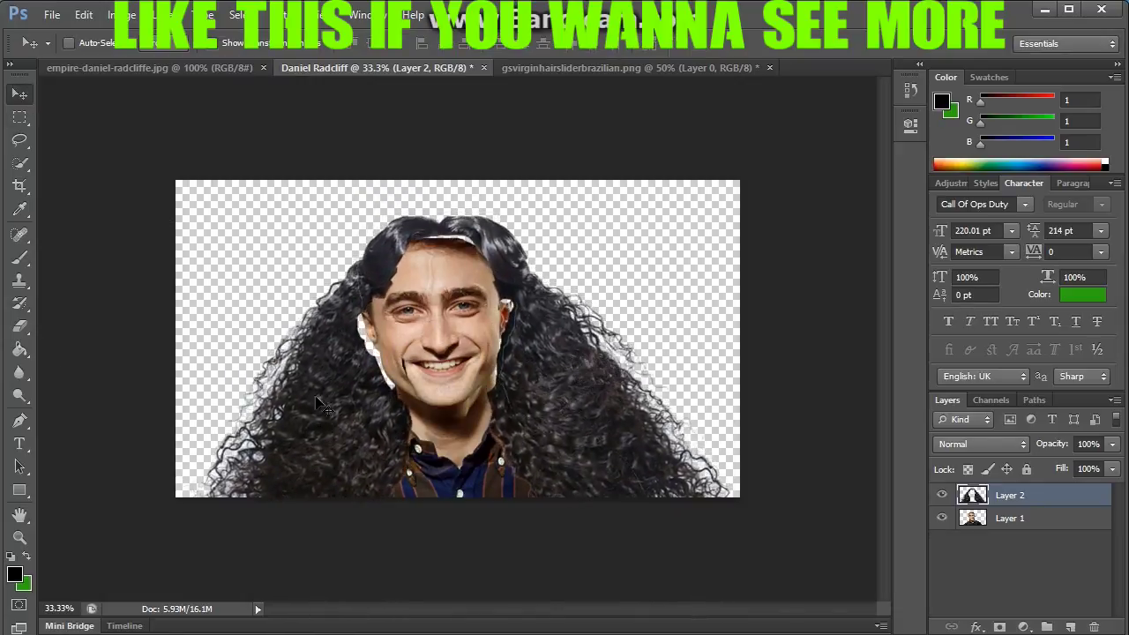
key(ctrl+t)
drag(478, 214, 473, 231)
drag(178, 378, 189, 379)
drag(613, 390, 604, 361)
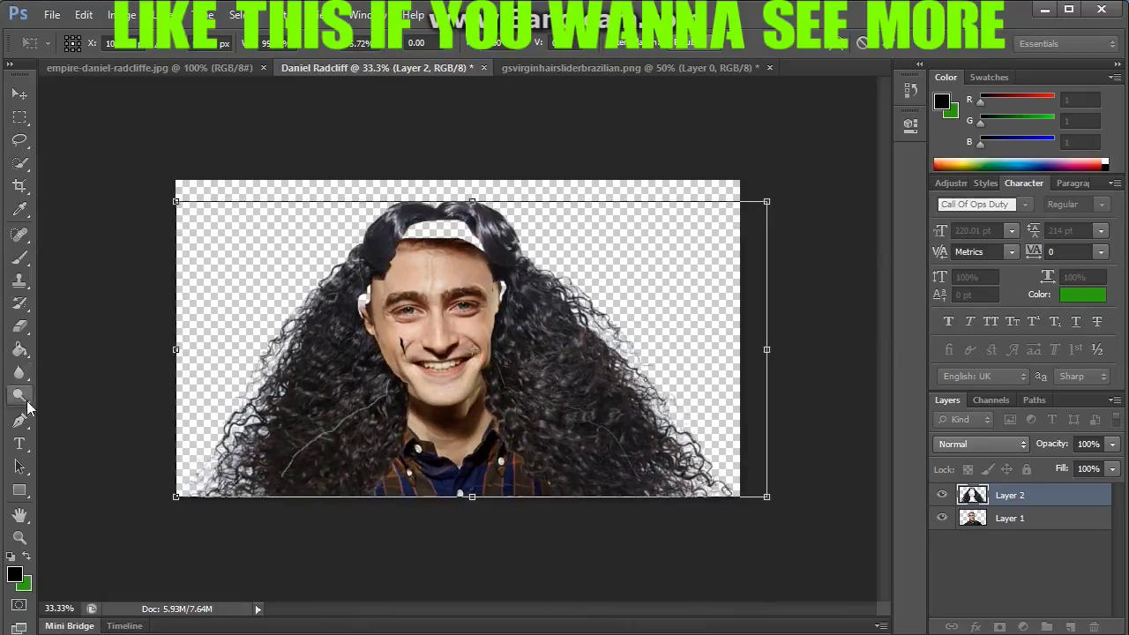
key(Return)
Sample a dark grey from the wig as the foreground color, RGB 65, 64, 73
key(b)
click(15, 574)
mouse_move(494, 272)
mouse_down()
mouse_move(425, 242)
mouse_move(472, 243)
mouse_up()
click(404, 220)
click(574, 462)
Select the transparent gap between the wig's crown and the forehead and fill it with the dark grey using the Paint Bucket
key(w)
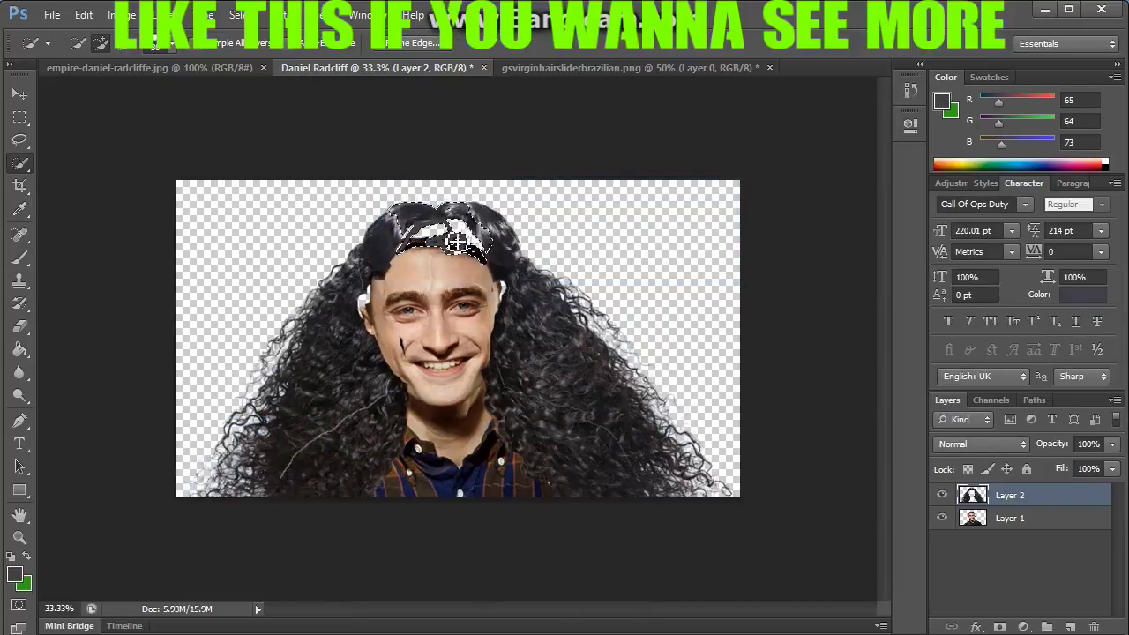
click(20, 351)
click(20, 140)
mouse_move(431, 228)
mouse_down()
mouse_move(621, 236)
mouse_move(482, 247)
mouse_move(437, 231)
mouse_move(487, 254)
mouse_up()
click(19, 117)
click(20, 350)
click(432, 233)
click(464, 233)
click(19, 94)
click(20, 116)
click(21, 351)
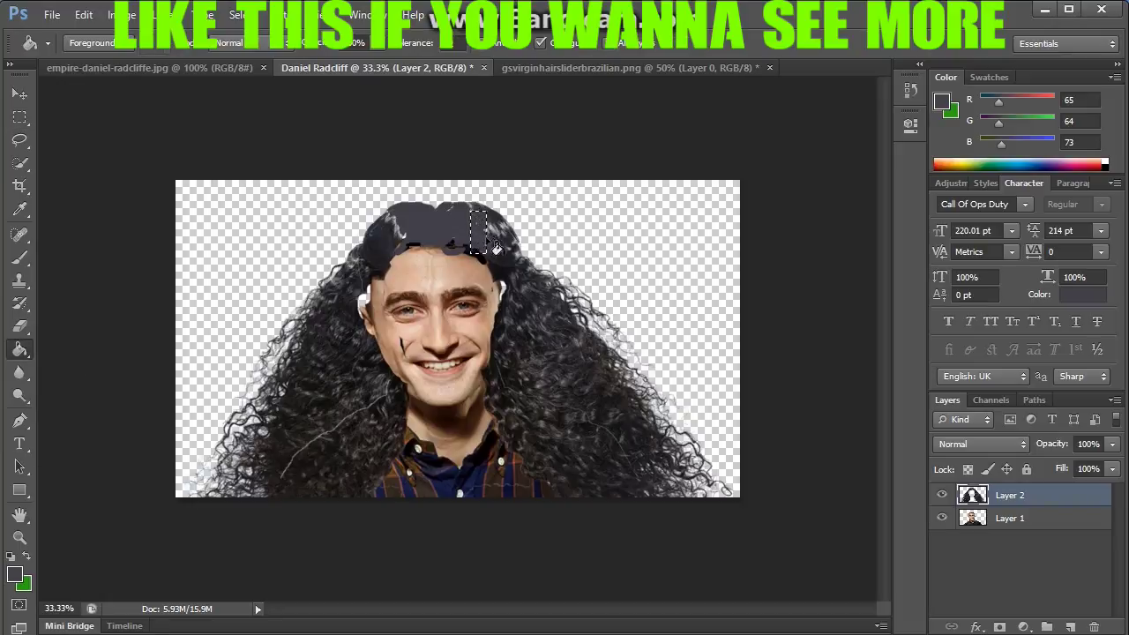
Brush dark grey over the white gaps beside the ears and erase the stray dark mark on the cheek
right_click(21, 257)
click(93, 255)
key(ctrl+d)
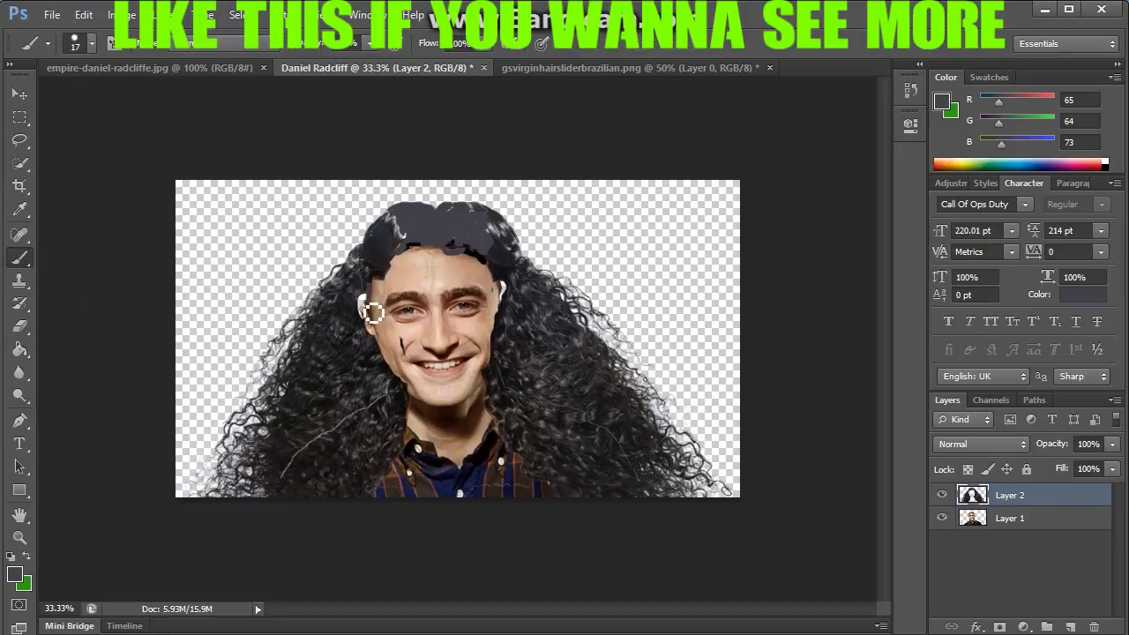
key(e)
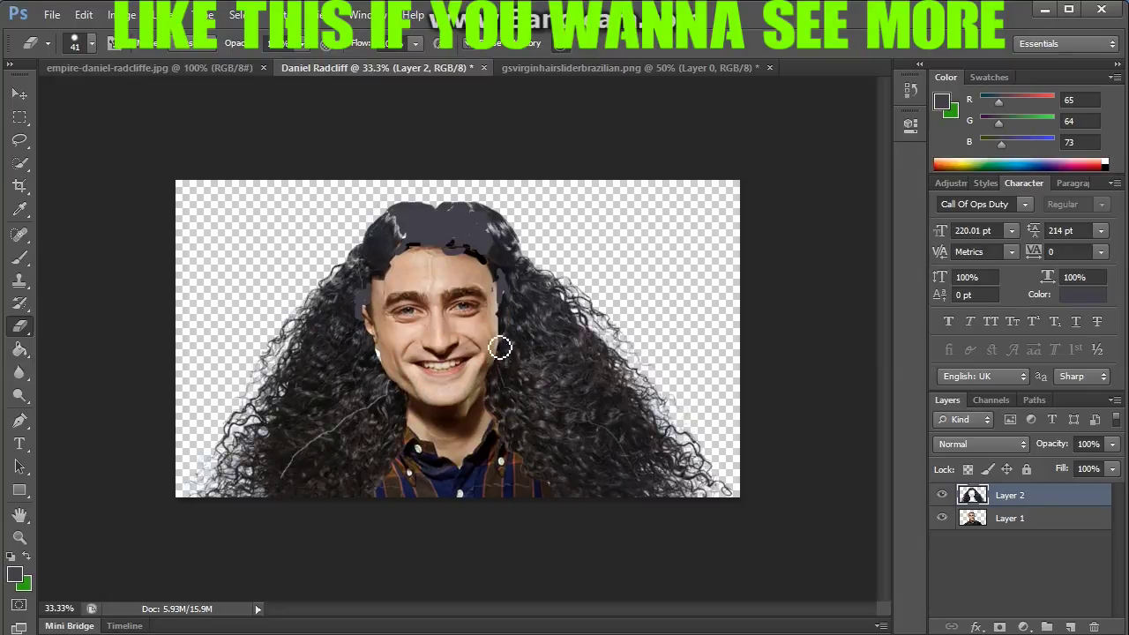
Copy a rectangle of curls from the wig's left side onto a new layer and fit it over the crown's left half
scroll(500, 334, up, 1)
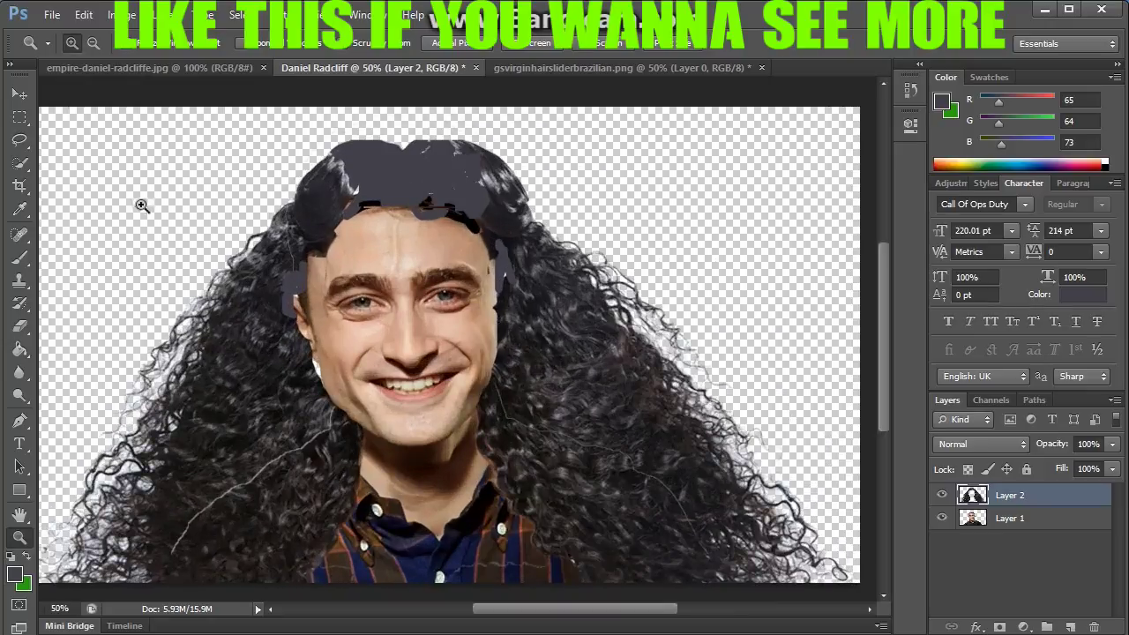
click(19, 117)
drag(203, 383, 271, 466)
click(1074, 627)
key(ctrl+v)
click(20, 93)
drag(226, 429, 371, 204)
key(ctrl+t)
key(ctrl+a)
click(437, 261)
key(ctrl+d)
Paste a second curl patch, mirrored, over the crown's right half and stretch it up to the top of the hair
click(19, 94)
key(ctrl+v)
drag(457, 353, 448, 214)
key(ctrl+t)
drag(458, 152, 458, 139)
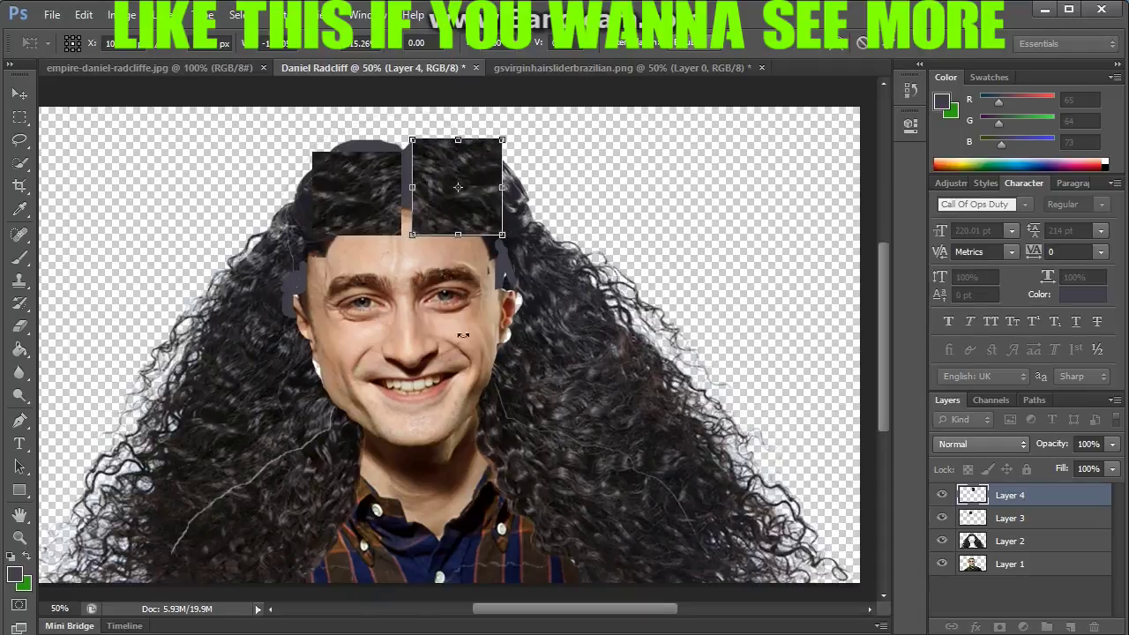
click(20, 93)
click(477, 267)
Stretch the left curl patch on Layer 3 upward to match the height of the right patch
click(1010, 518)
key(ctrl+t)
drag(358, 152, 357, 140)
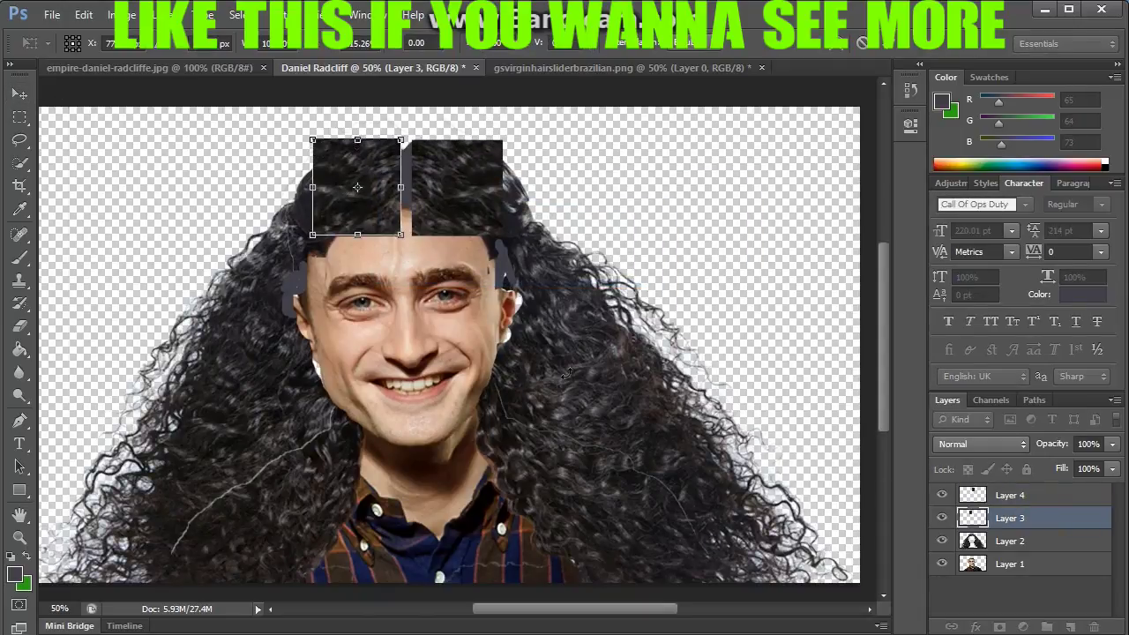
key(Return)
Duplicate a narrow strip of curls from the wig's right side, turn it upright and place it in the gap between the crown patches
click(19, 121)
mouse_move(538, 443)
mouse_down()
mouse_move(628, 441)
mouse_move(628, 466)
mouse_move(620, 462)
mouse_up()
key(alt+bracketleft)
key(ctrl+j)
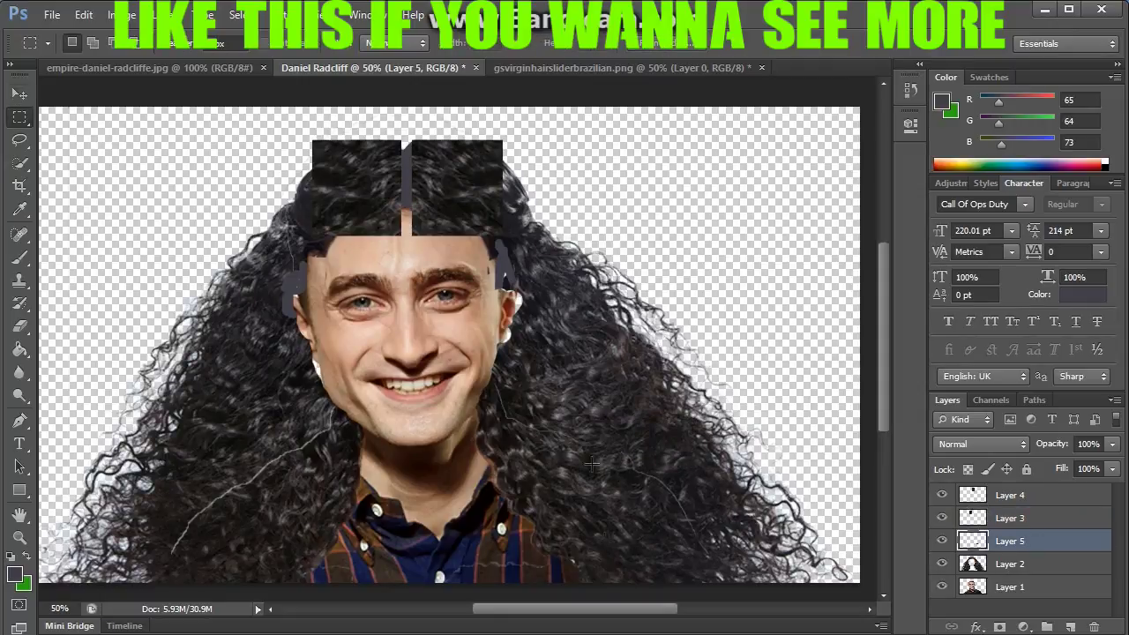
click(20, 93)
drag(657, 501, 723, 285)
key(ctrl+t)
drag(719, 180, 711, 306)
drag(643, 247, 410, 205)
key(v)
click(468, 263)
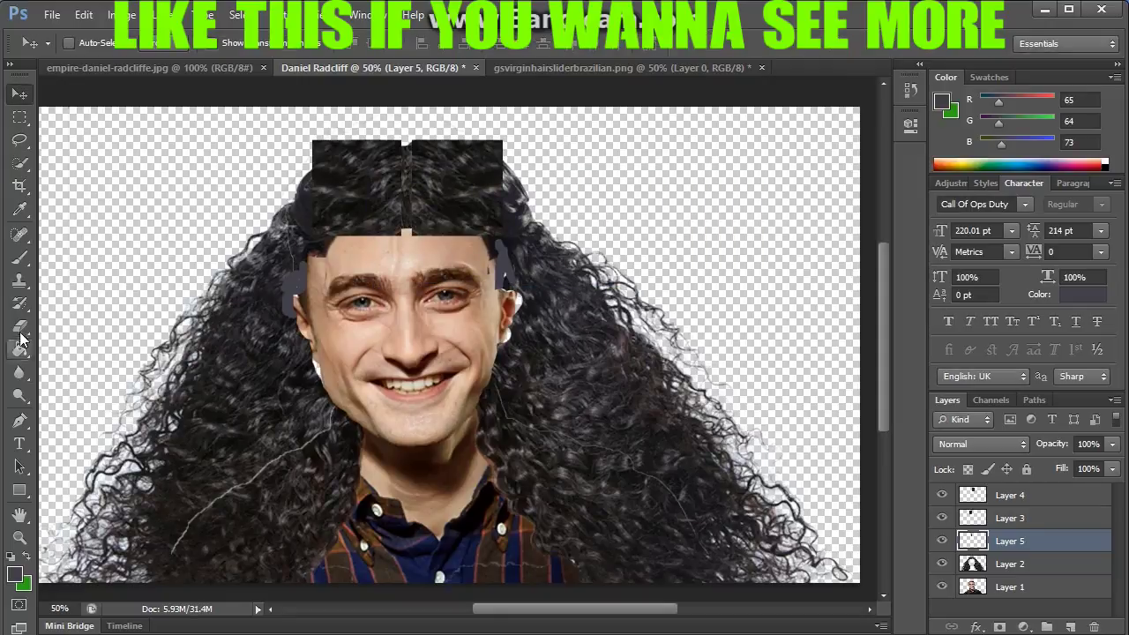
Erase the outer upper corners of the crown patches on Layers 3, 4 and 5 to round the top of the hair
key(e)
shift+click(1010, 495)
click(539, 265)
click(533, 262)
key(alt+[)
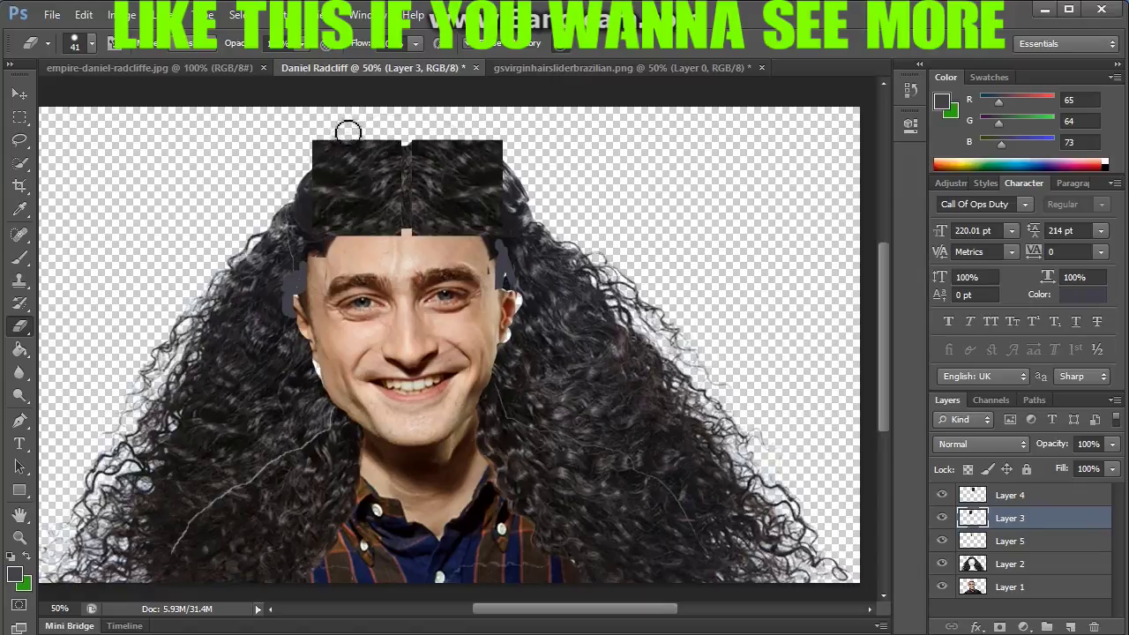
key(alt+])
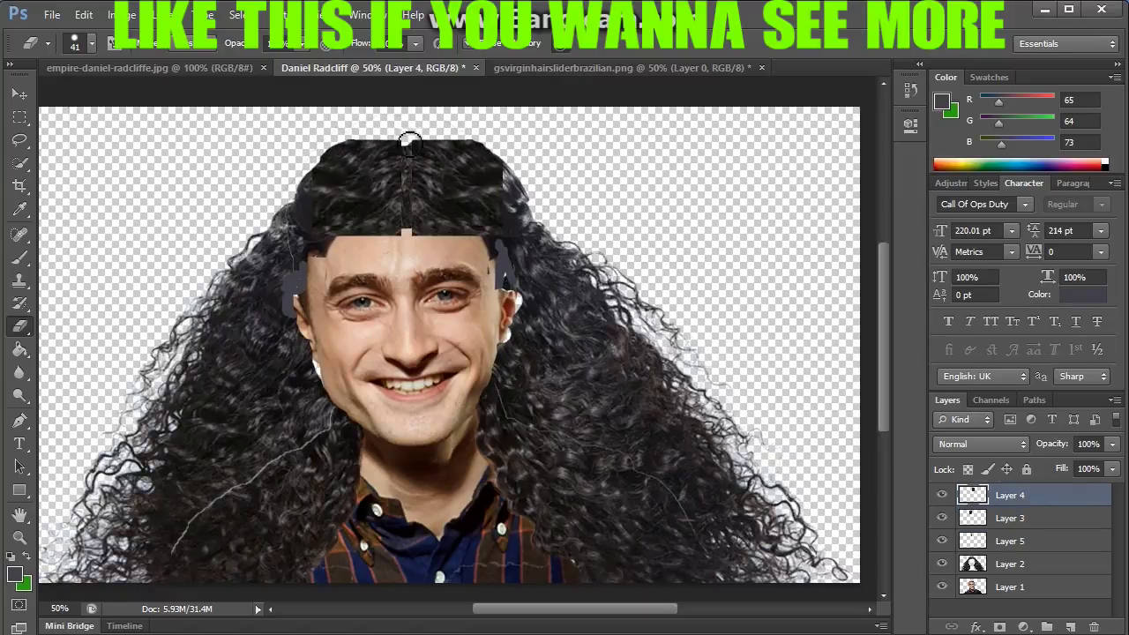
key(alt+[)
key(alt+[)
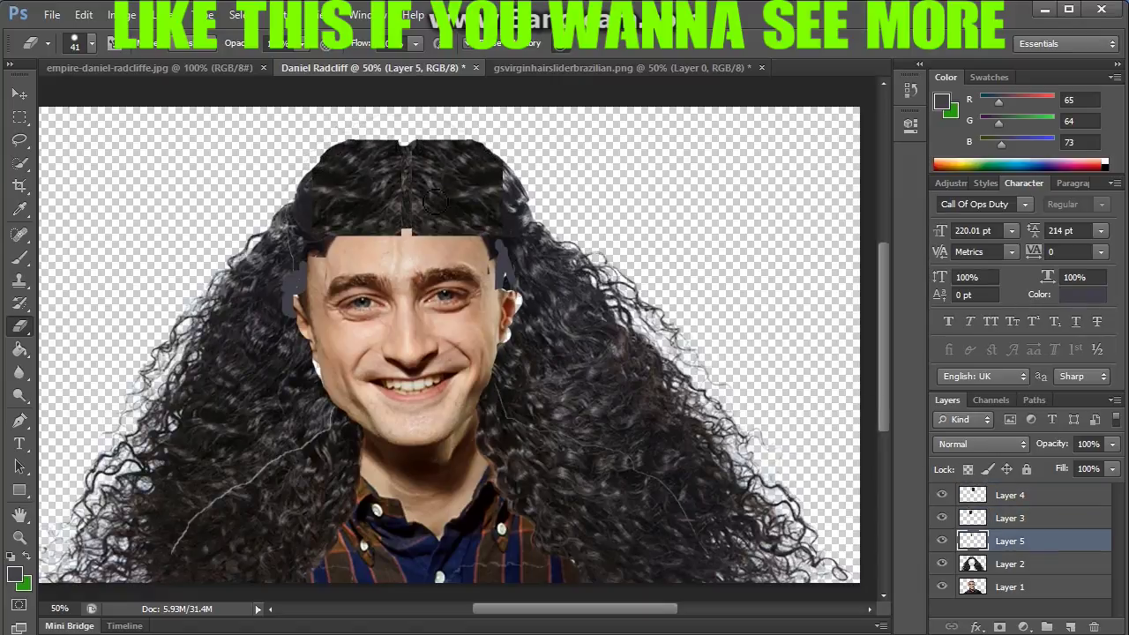
Erase the patches' lower edges into a smooth curved hairline and clear the excess at the left temple on Layer 2
key(alt+])
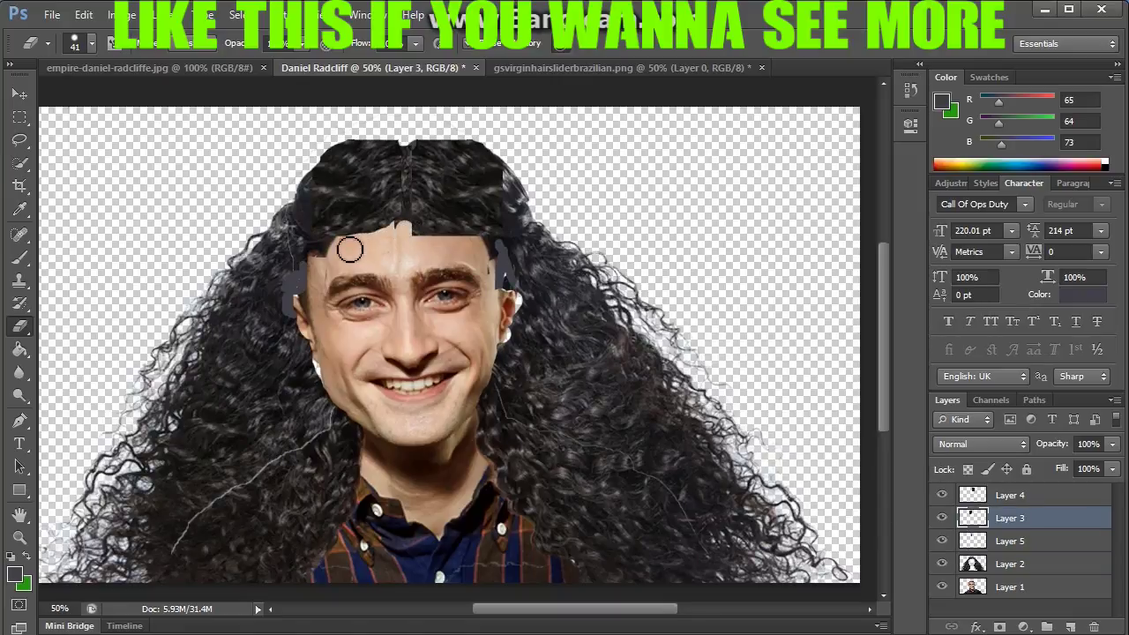
key(alt+])
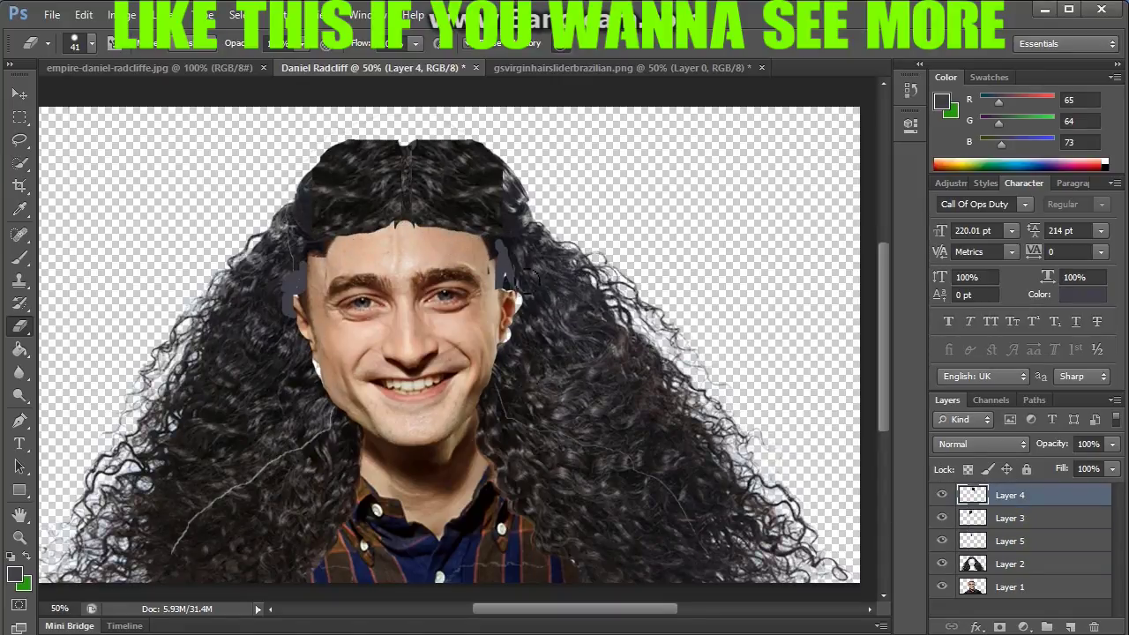
key(alt+[)
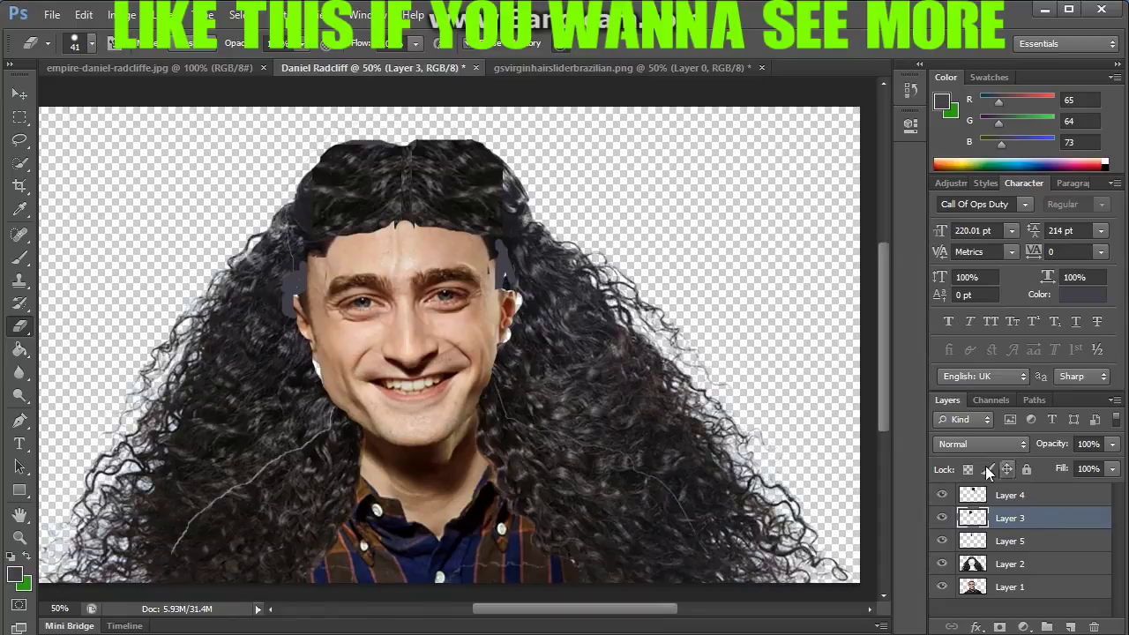
key(alt+])
click(1025, 538)
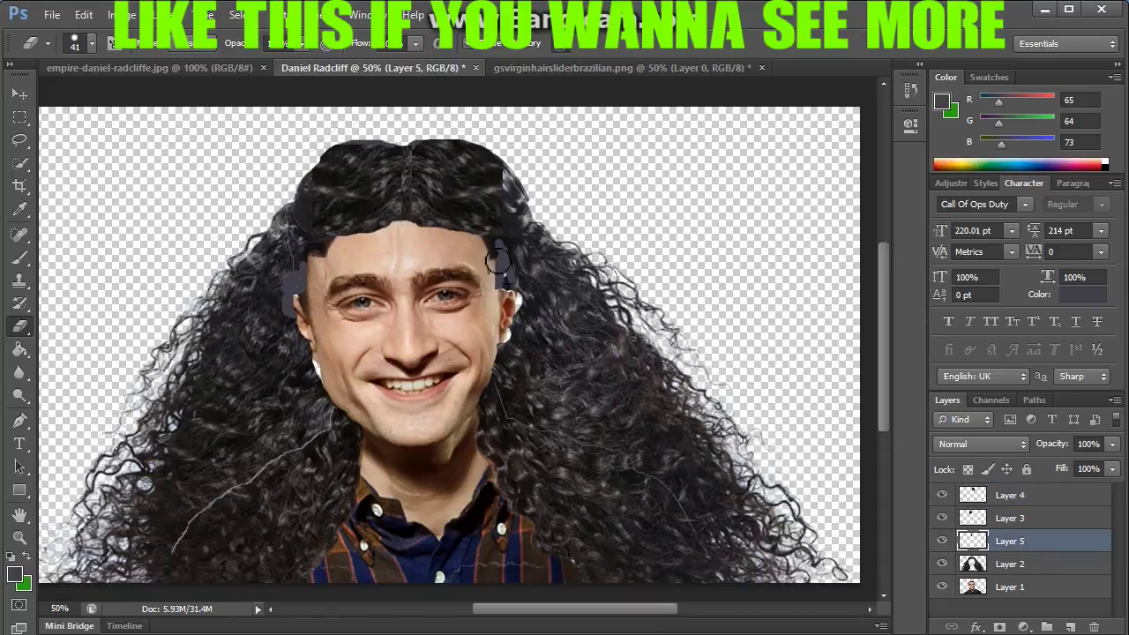
click(1017, 569)
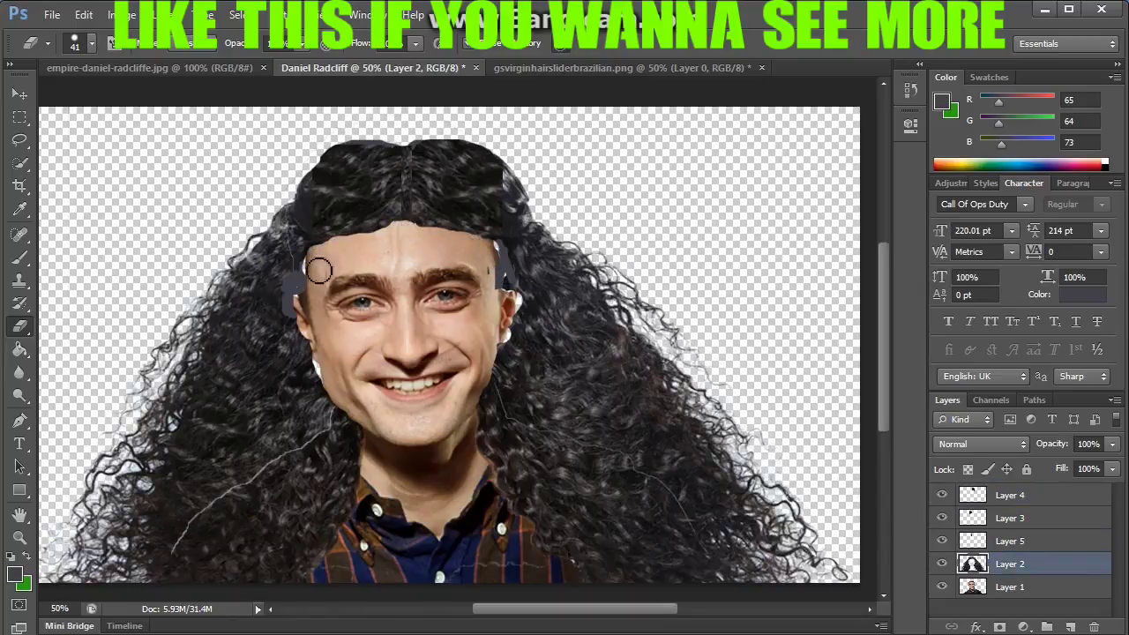
Paste two more curl patches above Layer 3 and transform them to cover the grey areas near the temples
click(1046, 522)
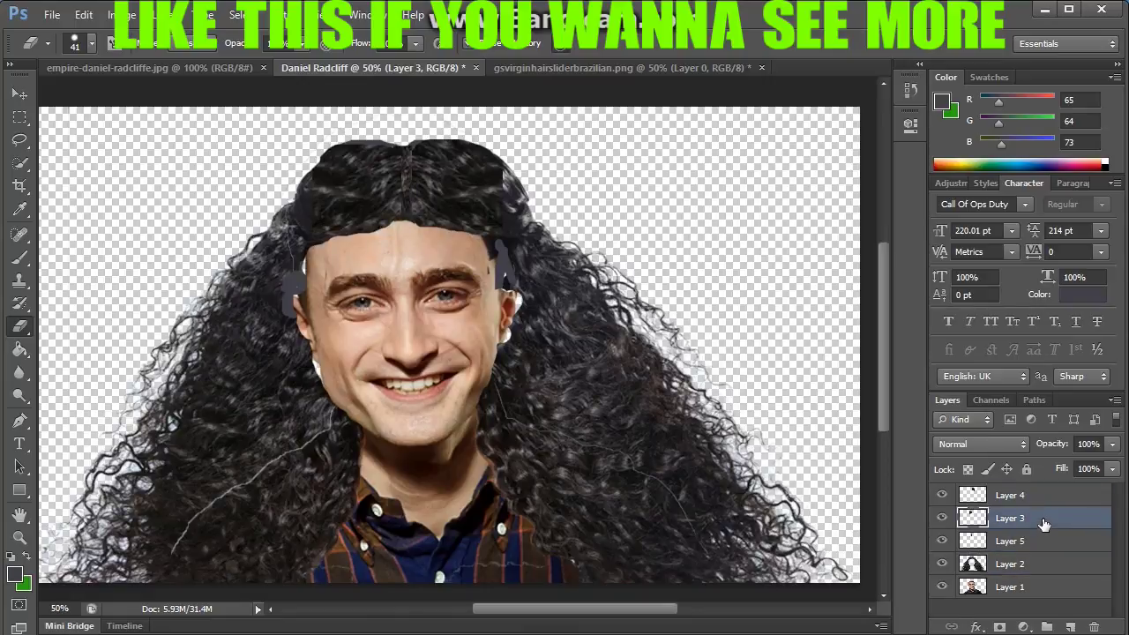
key(ctrl+v)
key(ctrl+t)
drag(473, 339, 309, 247)
key(Return)
key(ctrl+v)
key(ctrl+t)
mouse_move(263, 236)
mouse_down()
mouse_move(256, 253)
mouse_move(335, 243)
mouse_up()
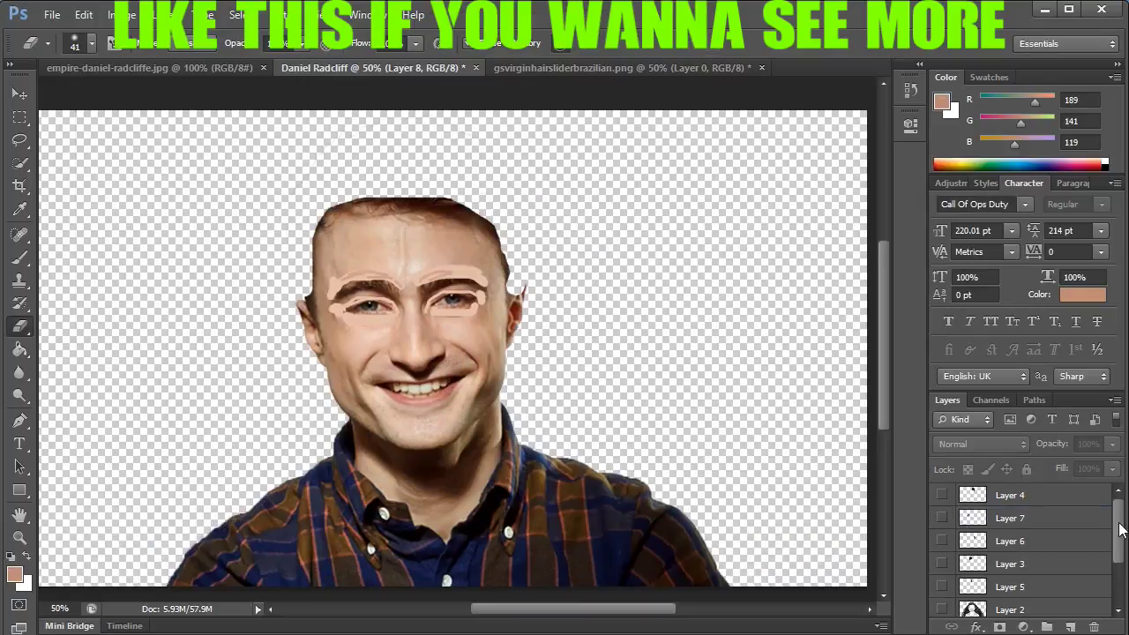
Make the face retouch layers 8 and 9 and all the hair layers visible, up to Layer 4
click(941, 583)
click(942, 562)
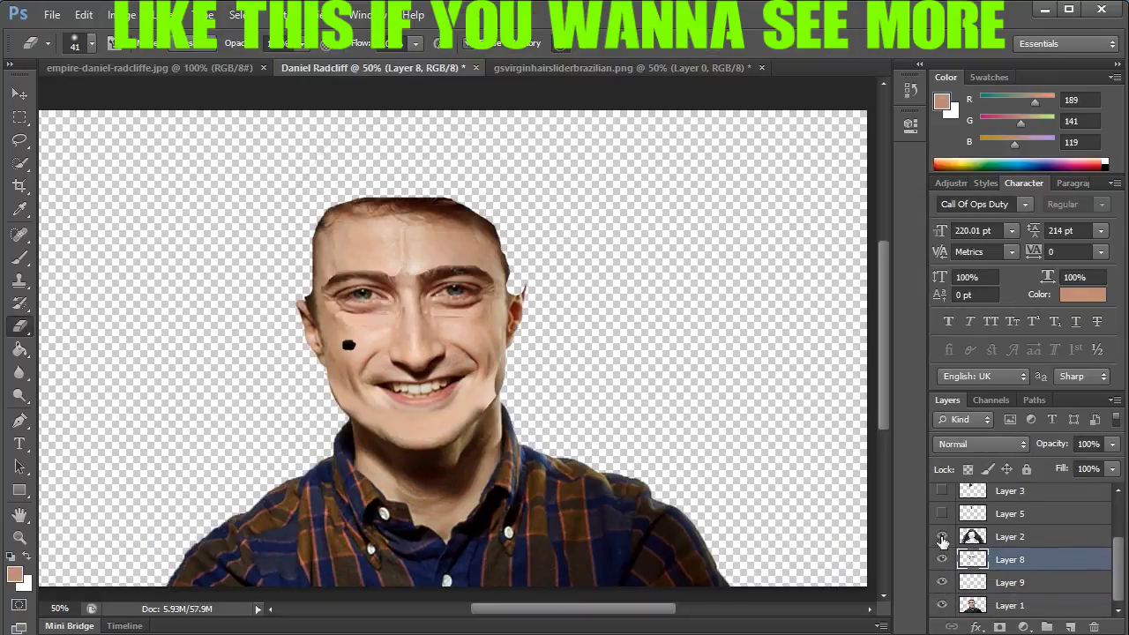
click(943, 538)
click(942, 515)
click(942, 494)
scroll(943, 503, up, 1)
click(943, 575)
click(943, 575)
scroll(1031, 572, up, 1)
scroll(1030, 571, up, 1)
click(944, 515)
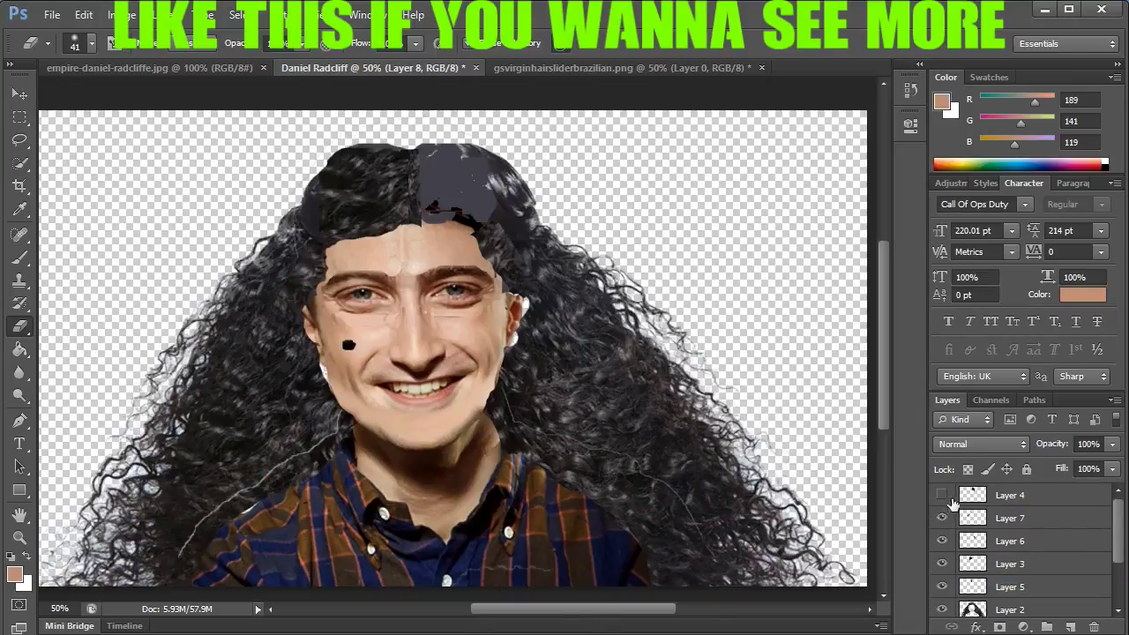
click(944, 495)
Erase stray wig edges overlapping the cheeks and jaw on Layer 2 with the Eraser
drag(1120, 548, 1120, 564)
click(1041, 578)
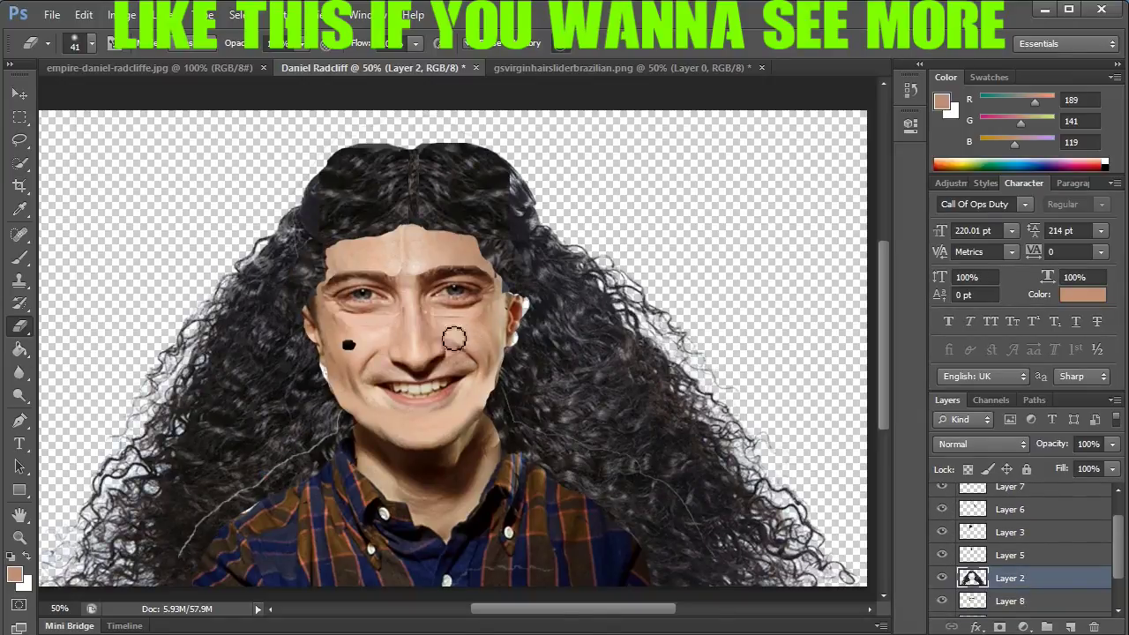
click(92, 43)
click(66, 180)
click(399, 340)
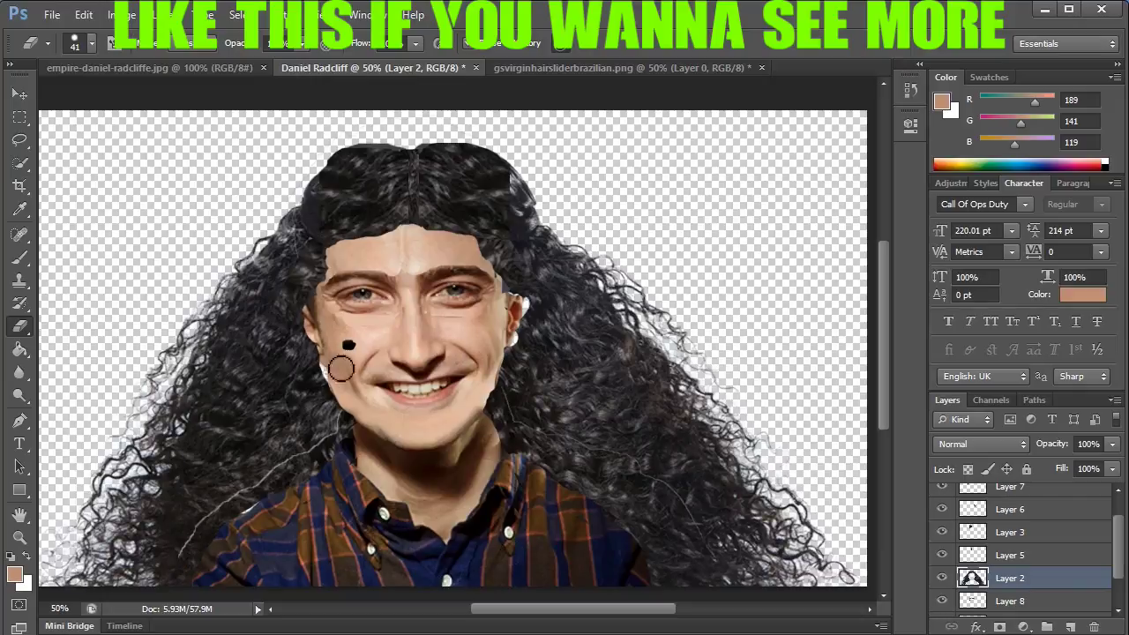
Add a Multiply drop shadow to Layer 2 with 14% opacity, 0 px distance, 2% spread and about 114 px size
key(ctrl+minus)
key(ctrl+minus)
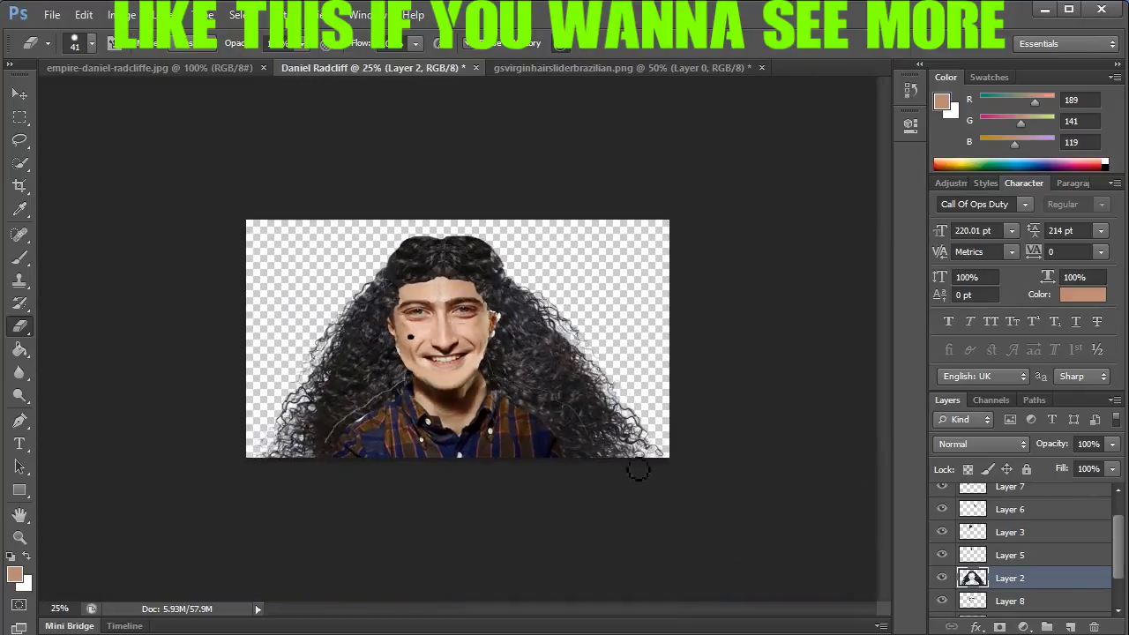
right_click(1026, 580)
click(1059, 2)
drag(732, 28, 455, 101)
click(397, 391)
drag(589, 104, 846, 101)
drag(861, 249, 844, 275)
drag(922, 174, 853, 175)
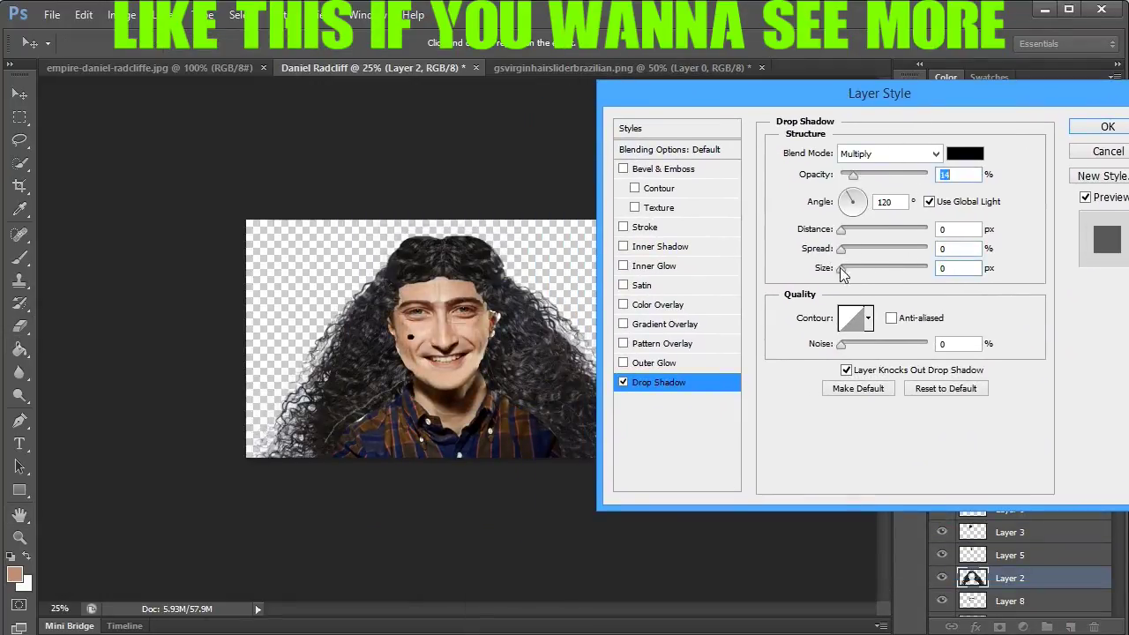
drag(850, 249, 831, 256)
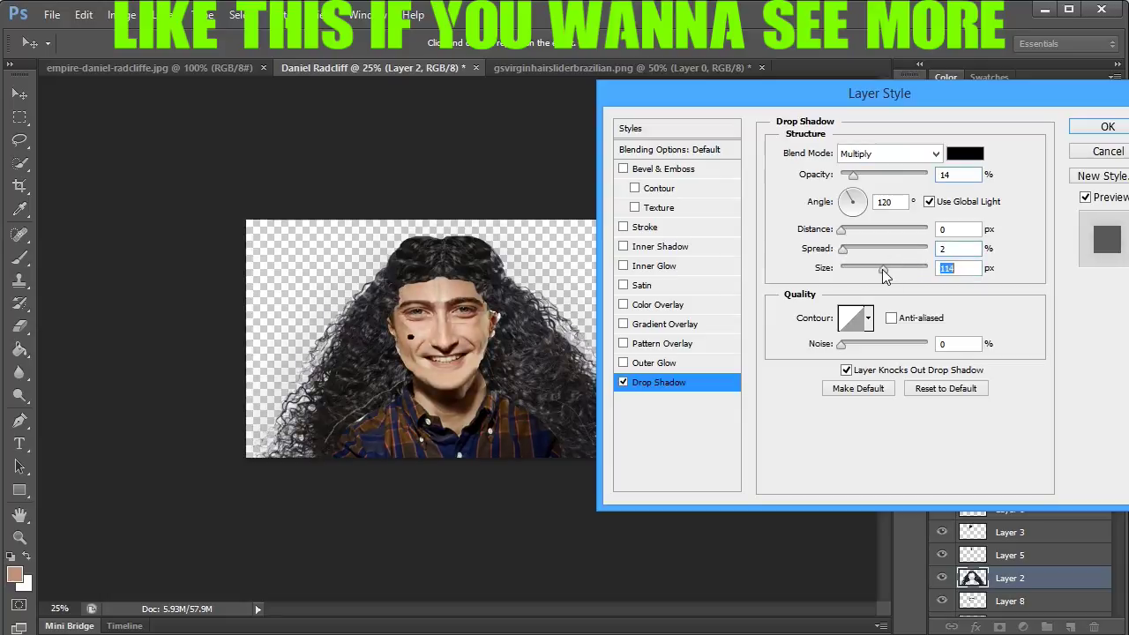
key(Return)
key(e)
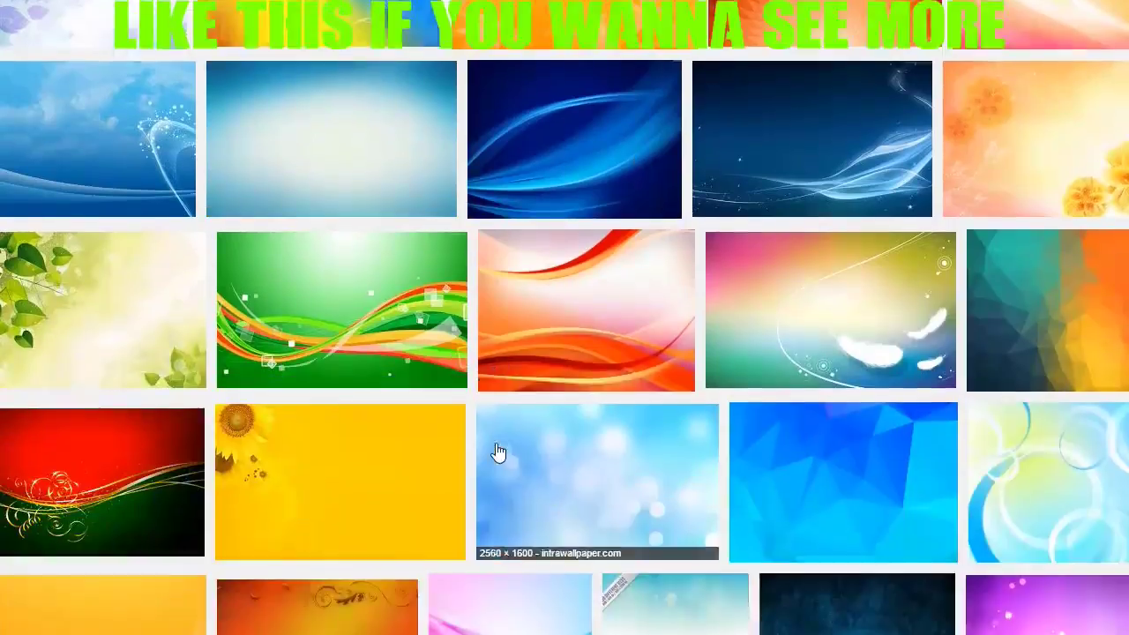
Find a red sunburst background among the web image results, copy it and paste it into the Daniel Radcliff document
scroll(724, 549, down, 5)
click(995, 277)
right_click(402, 378)
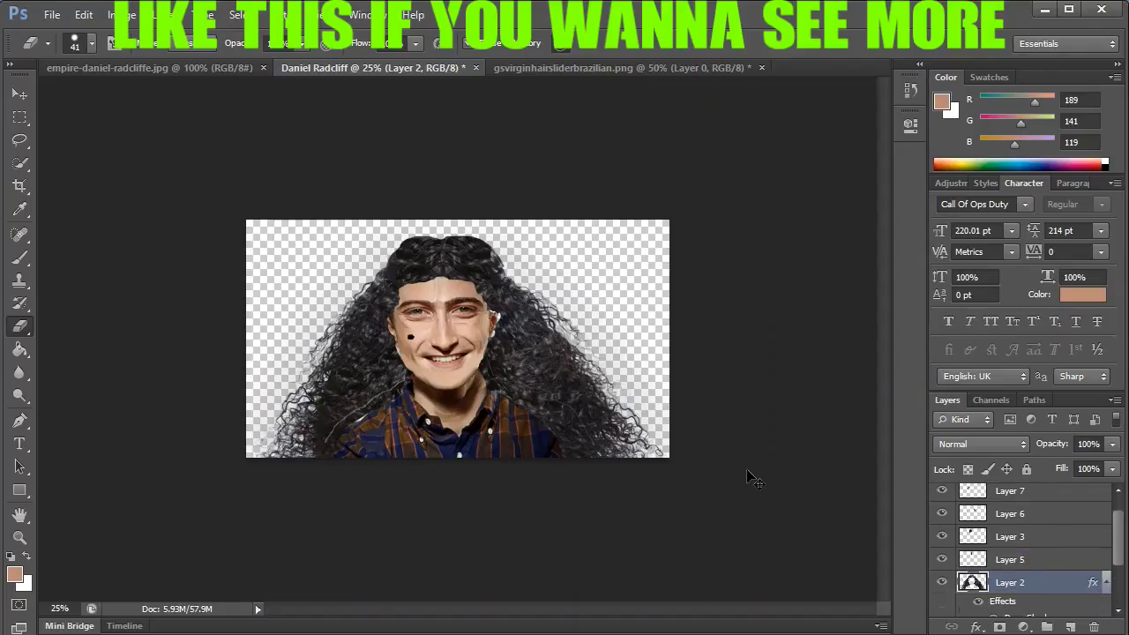
key(ctrl+v)
Move the pasted red background layer below Layer 1 at the bottom of the layer stack
drag(1012, 582, 1034, 485)
drag(1034, 517, 1072, 590)
drag(1119, 521, 1121, 559)
drag(1050, 501, 1054, 595)
drag(1120, 564, 1059, 610)
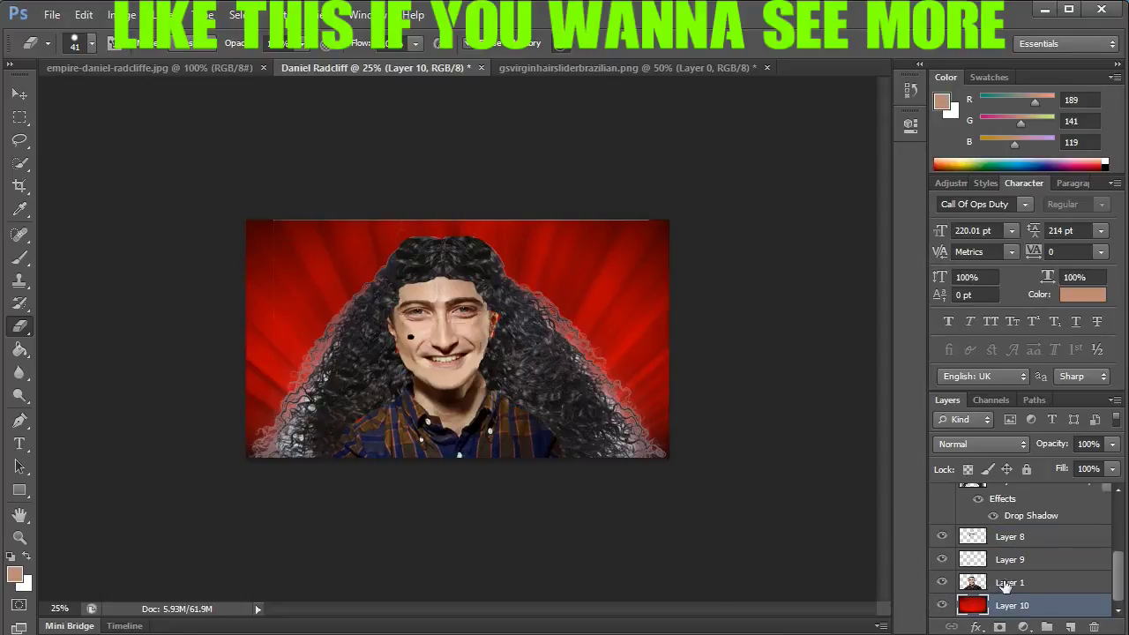
Stretch the red background on Layer 10 with Free Transform past the canvas's upper and left edges and apply it
click(1005, 583)
click(999, 603)
key(ctrl+t)
drag(458, 220, 458, 196)
drag(246, 328, 232, 327)
drag(451, 457, 451, 458)
click(19, 116)
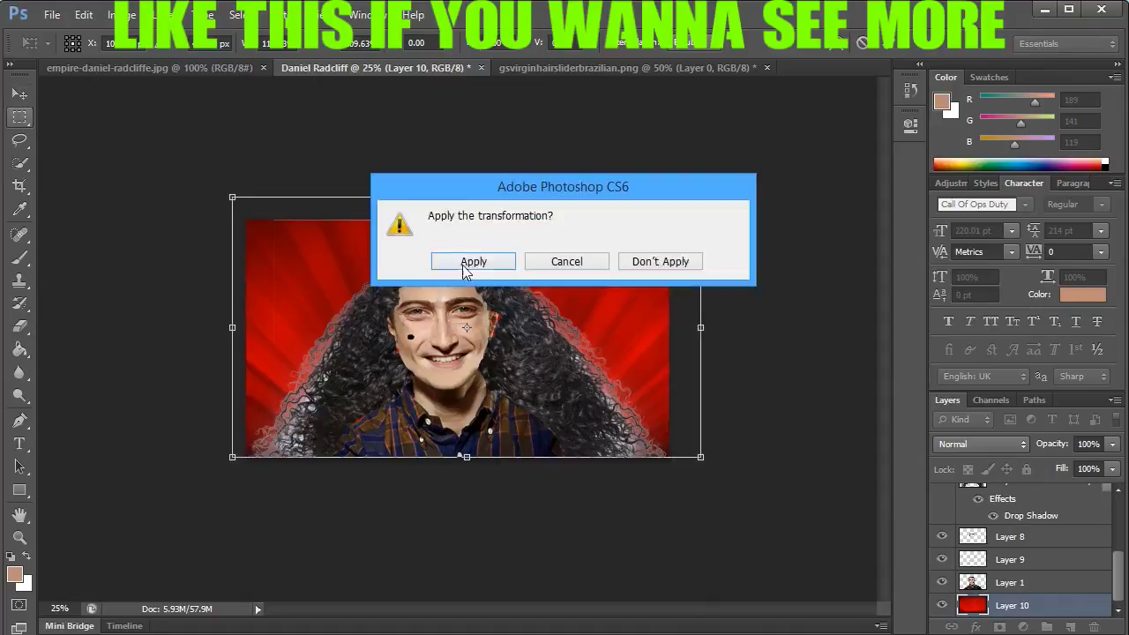
key(Return)
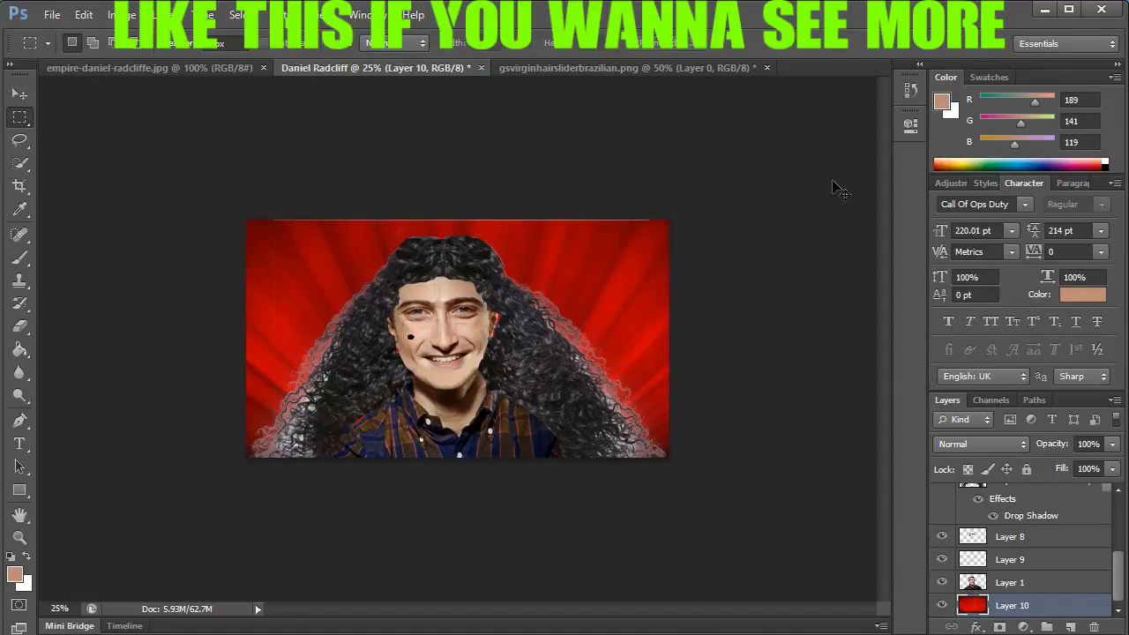
mouse_move(1023, 626)
mouse_down()
mouse_move(1023, 589)
mouse_move(1014, 612)
mouse_up()
right_click(1005, 607)
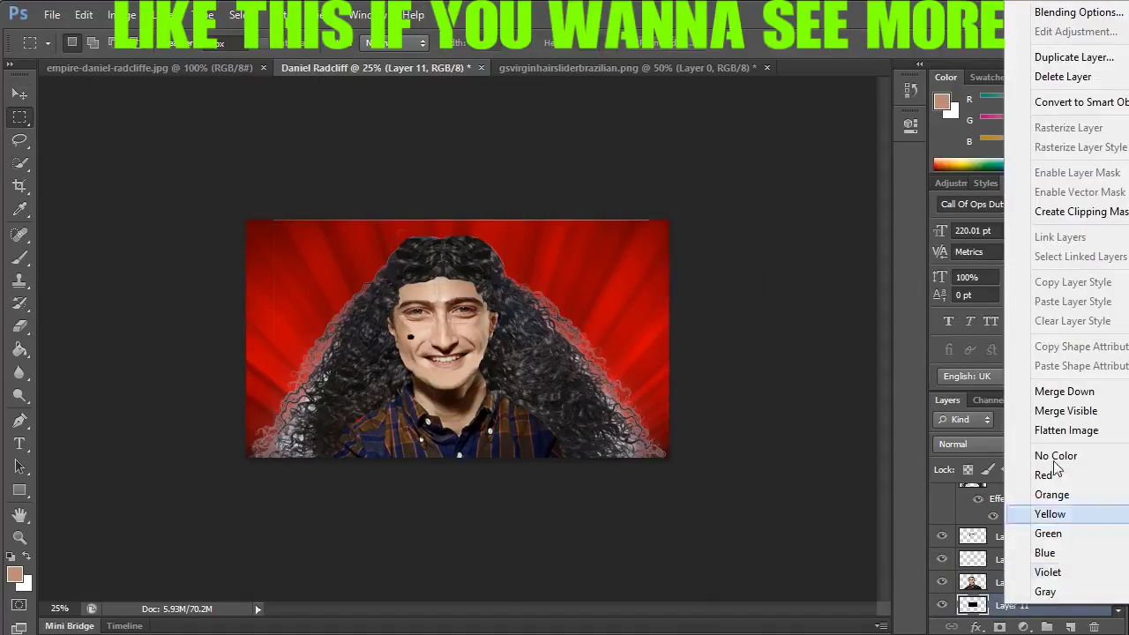
click(1064, 78)
click(472, 259)
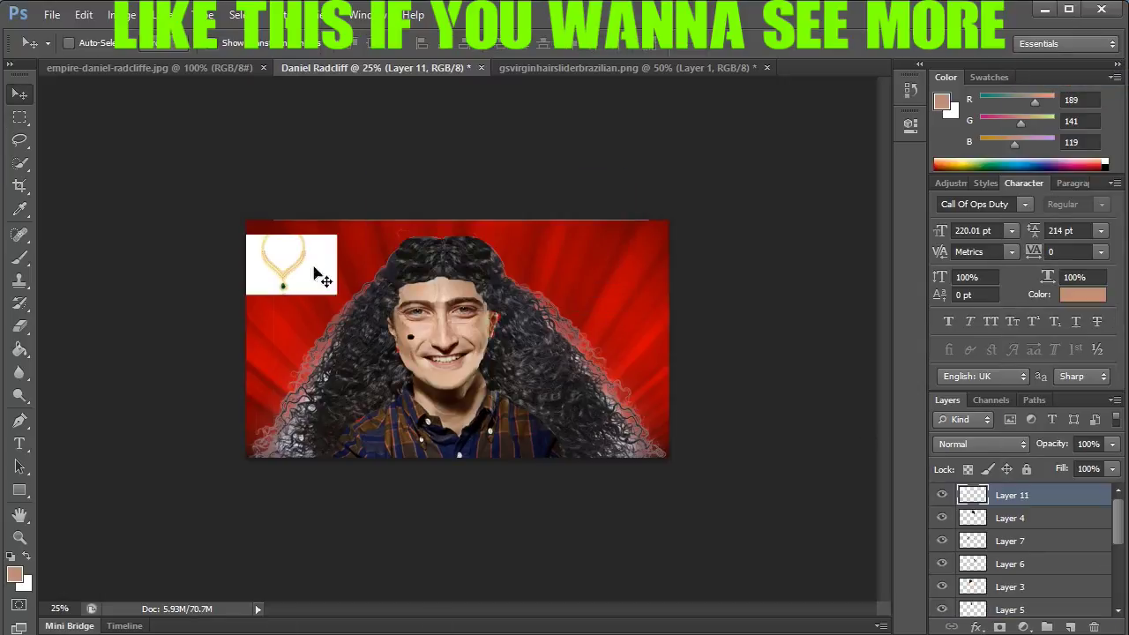
Delete the white areas around and inside the gold necklace on Layer 11 with the Magic Wand, after moving it clear of the canvas edge
drag(327, 272, 344, 290)
key(ctrl+plus)
key(ctrl+plus)
drag(577, 609, 517, 609)
click(22, 167)
click(425, 165)
key(Delete)
click(428, 182)
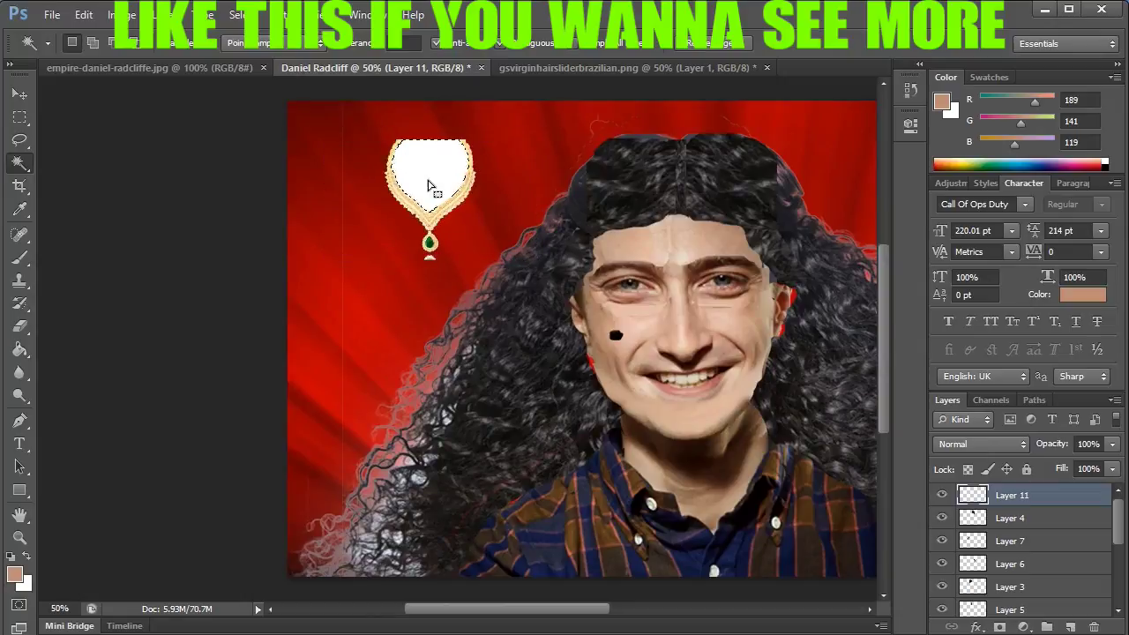
key(Delete)
click(432, 262)
key(ctrl+d)
Remove the leftover fragment beneath the necklace's green pendant and move the necklace slightly down
right_click(22, 163)
click(79, 162)
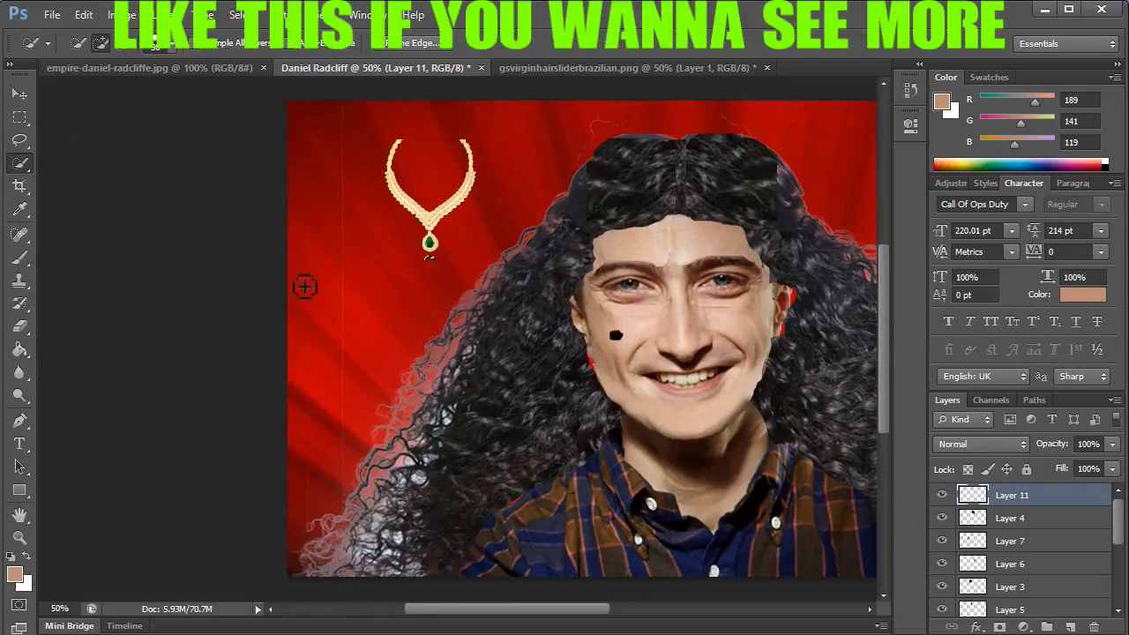
key(v)
drag(432, 218, 427, 245)
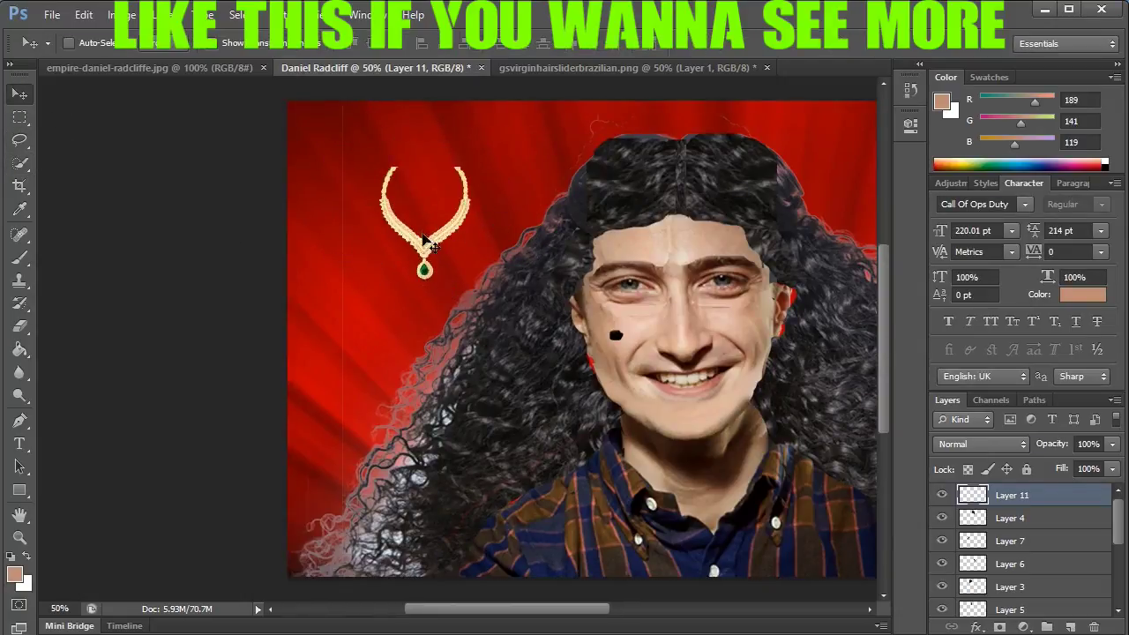
Widen the necklace with Free Transform and apply the transformation
key(ctrl+t)
key(ctrl+minus)
drag(300, 262, 499, 265)
mouse_move(410, 266)
mouse_down()
mouse_move(504, 484)
mouse_move(485, 309)
mouse_move(411, 269)
mouse_up()
drag(502, 264, 328, 263)
click(19, 94)
key(Return)
Place the necklace around the man's neck over the shirt collar and scale it to fit with Free Transform
click(19, 327)
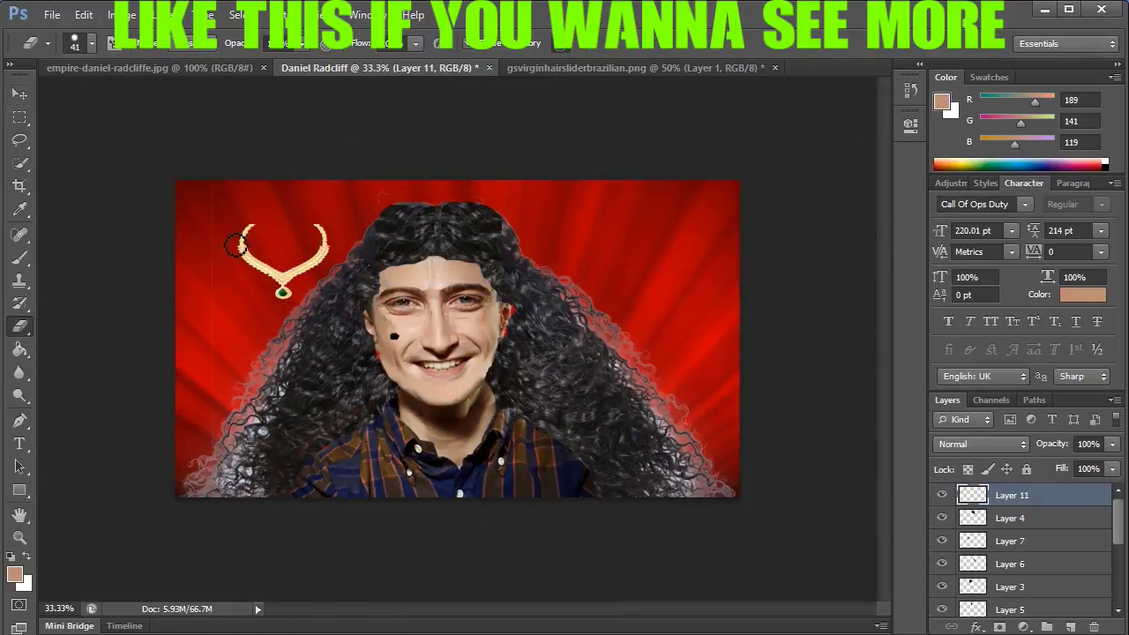
key(v)
drag(252, 281, 381, 424)
key(ctrl+t)
drag(423, 429, 439, 506)
drag(468, 462, 473, 462)
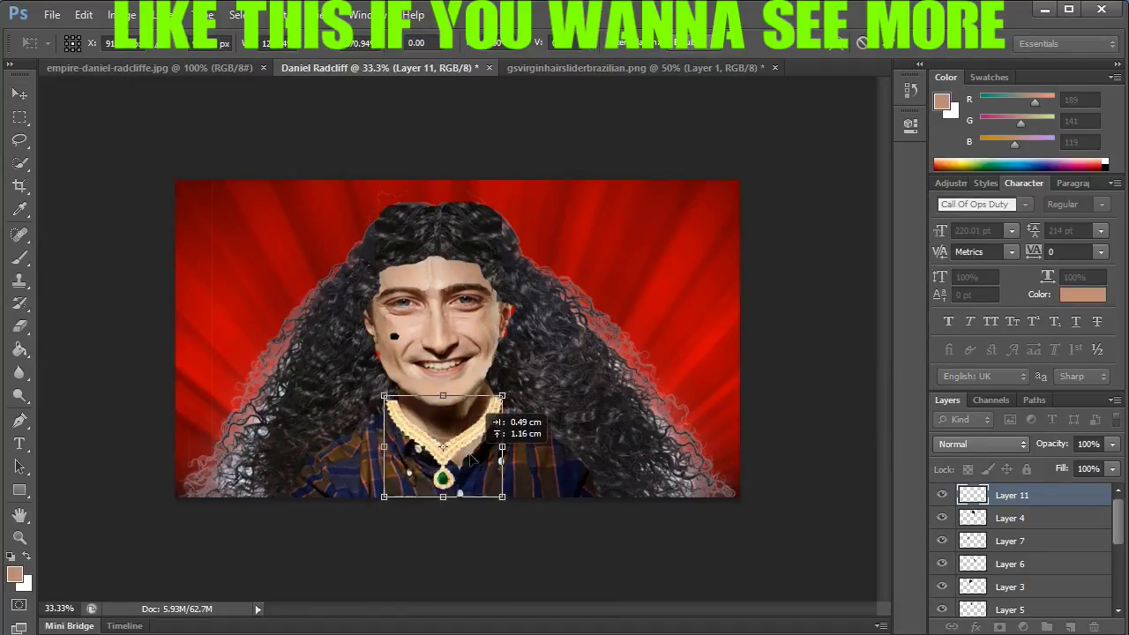
key(Return)
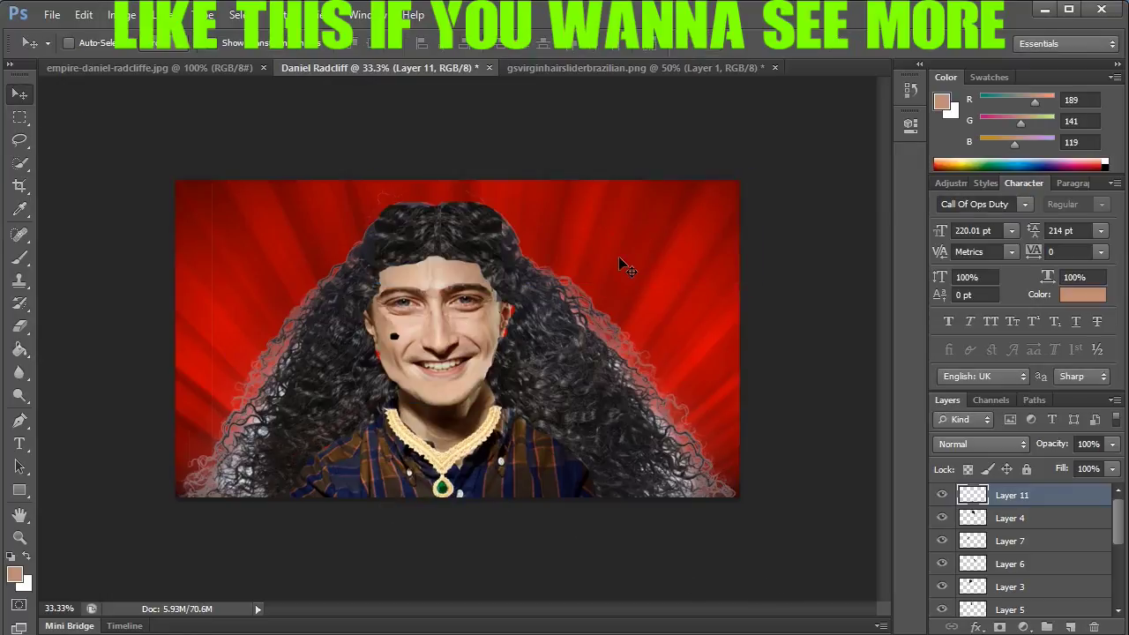
click(216, 68)
key(m)
click(339, 68)
click(212, 68)
click(342, 68)
click(171, 68)
click(340, 68)
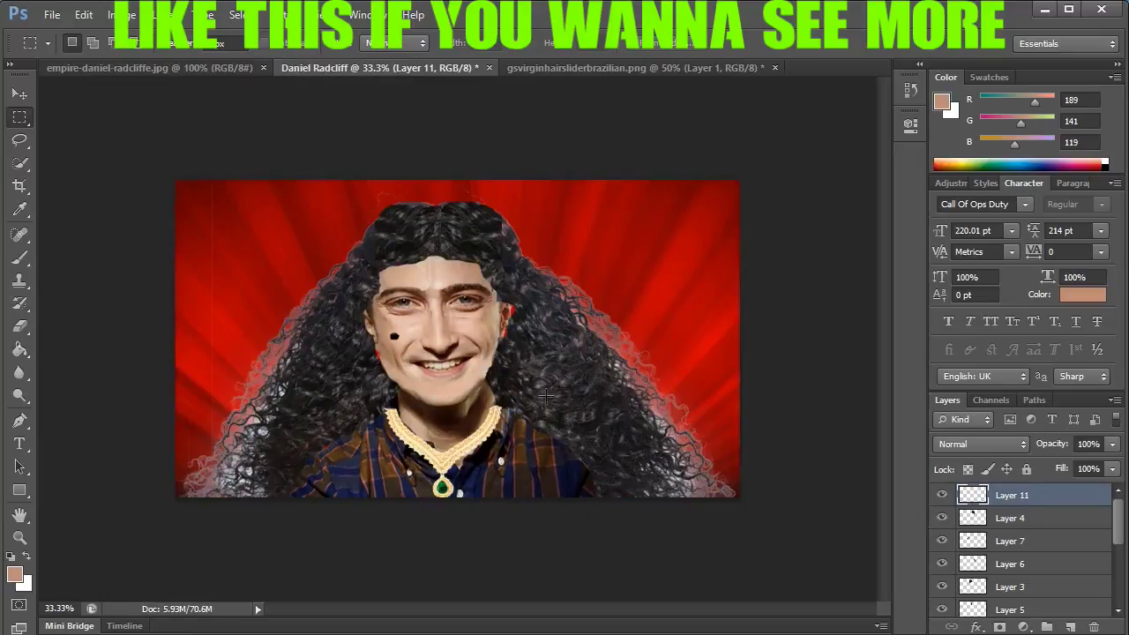
Try to shift the wig on Layer 2 downward and undo the move
scroll(1062, 598, down, 3)
click(1041, 519)
right_click(572, 377)
right_click(561, 381)
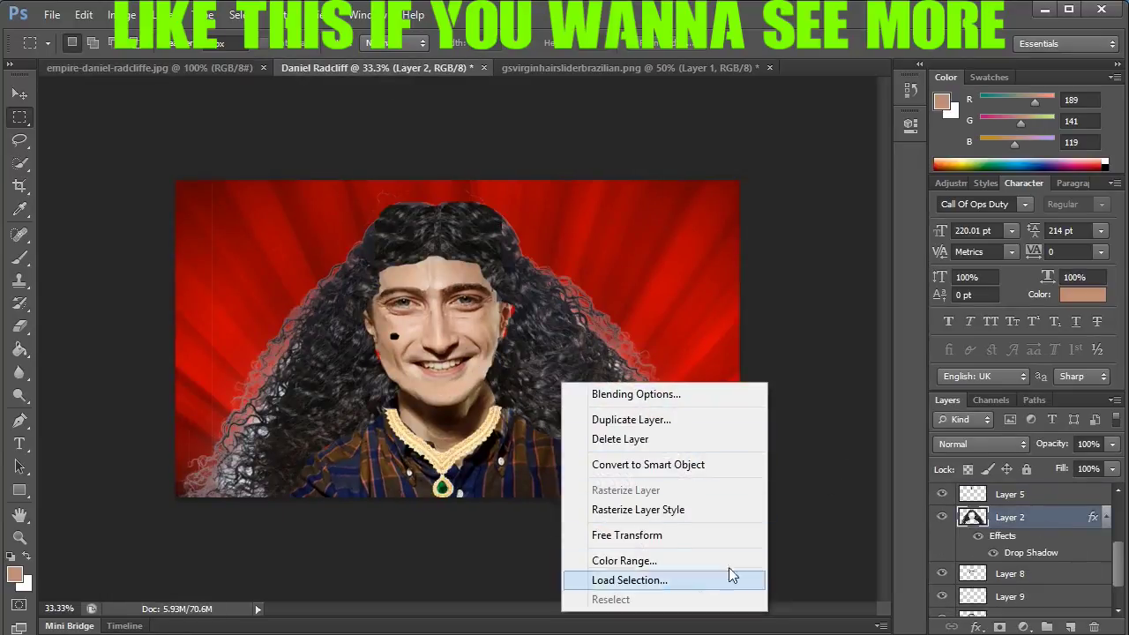
click(405, 239)
key(v)
right_click(339, 318)
click(369, 327)
drag(339, 356, 340, 374)
key(ctrl+z)
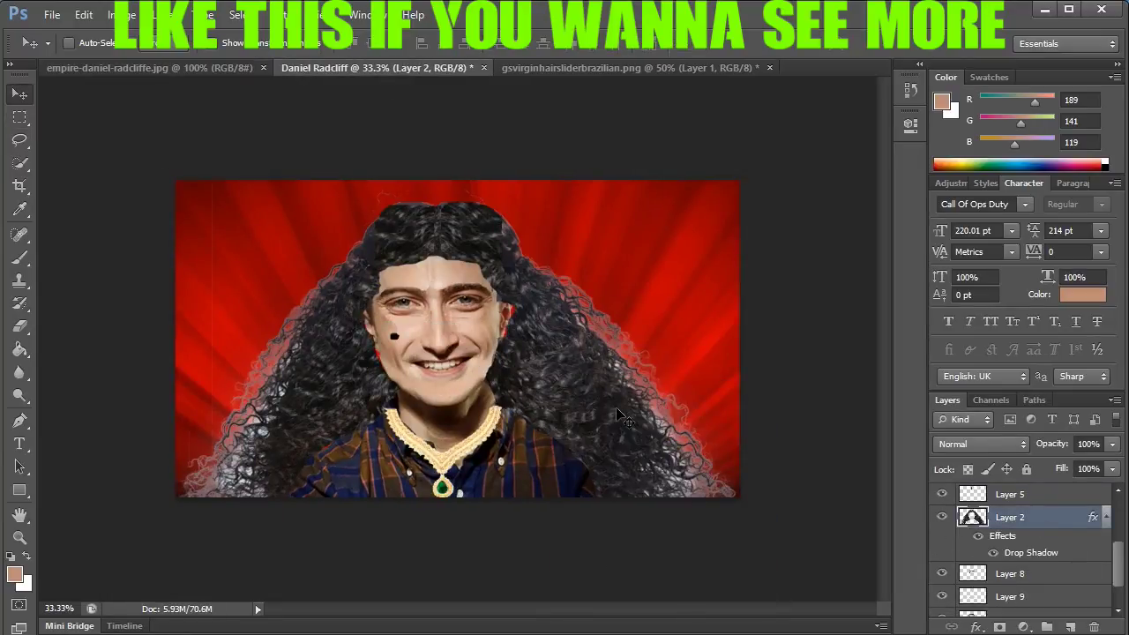
Try to warp the wig on Layer 2 and discard the transformation
key(ctrl+t)
right_click(617, 411)
click(657, 500)
drag(176, 301, 191, 322)
drag(515, 317, 510, 322)
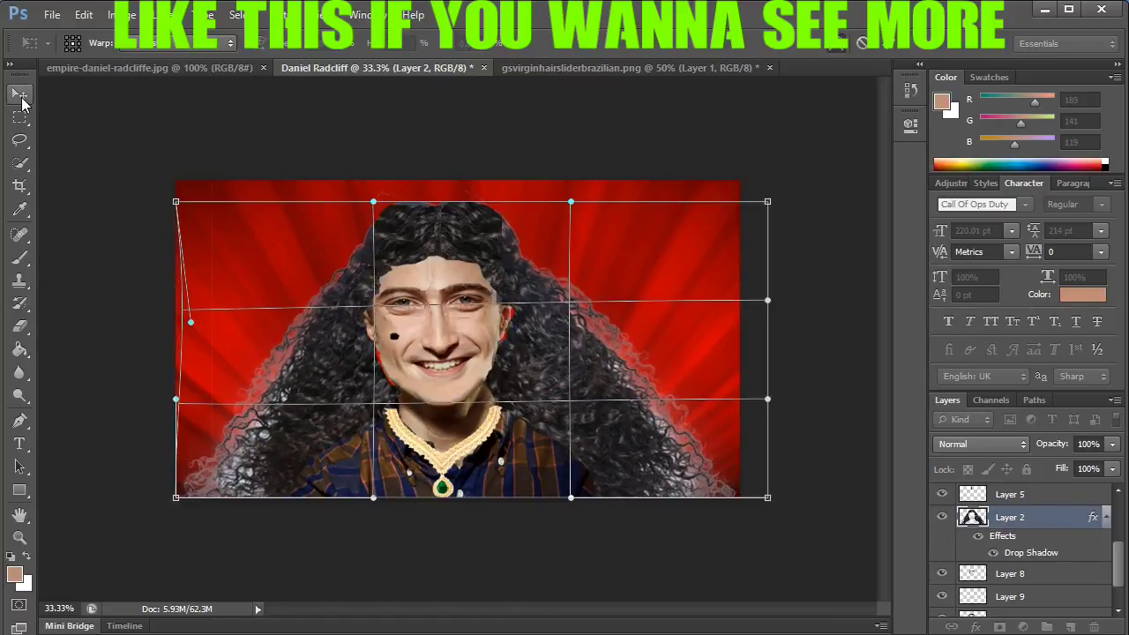
click(20, 103)
click(565, 262)
click(20, 95)
click(648, 262)
Stretch the crown hair patches on Layers 3, 4 and 5 together slightly upward with Free Transform
drag(1119, 569, 1118, 522)
click(1023, 519)
ctrl+click(1014, 587)
key(ctrl+t)
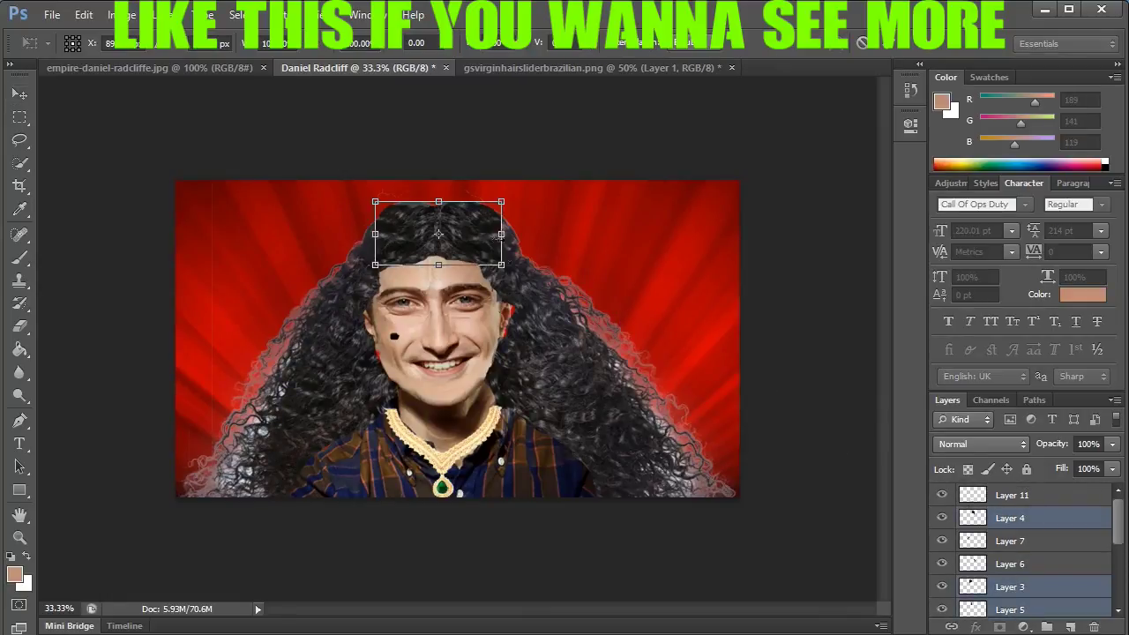
right_click(467, 227)
click(872, 277)
drag(438, 202, 439, 191)
drag(439, 265, 439, 262)
click(15, 98)
click(462, 266)
Smudge the crown hair on Layer 3 with the Smudge Tool at brush size 63
right_click(20, 374)
click(101, 404)
click(439, 213)
click(523, 264)
click(1014, 582)
right_click(21, 379)
click(92, 370)
right_click(22, 375)
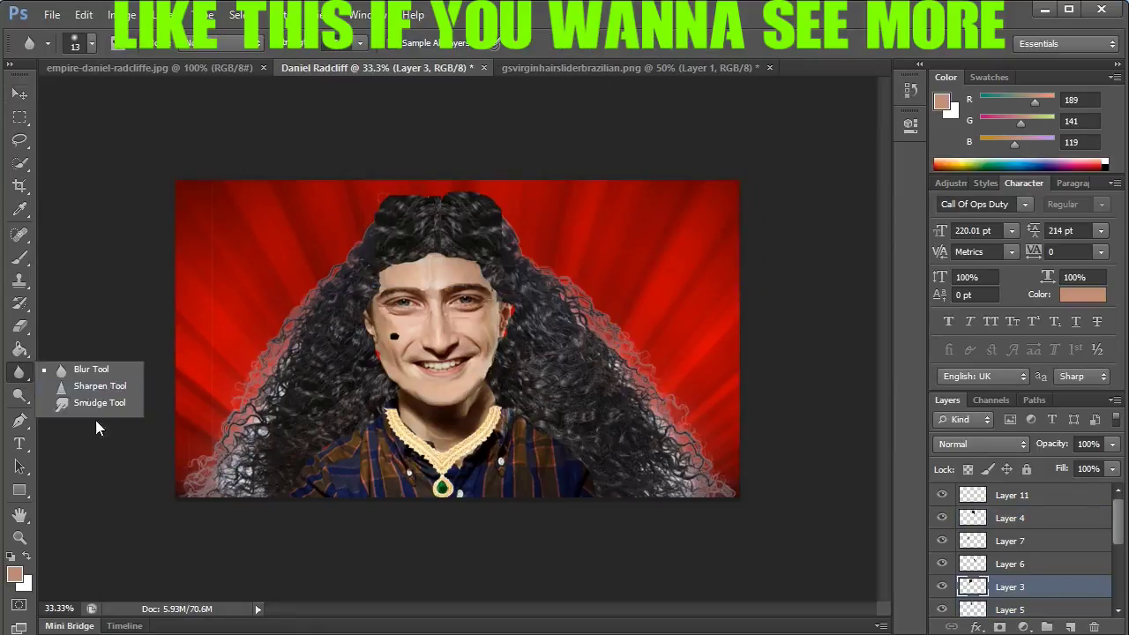
click(94, 404)
click(92, 45)
click(413, 210)
click(94, 45)
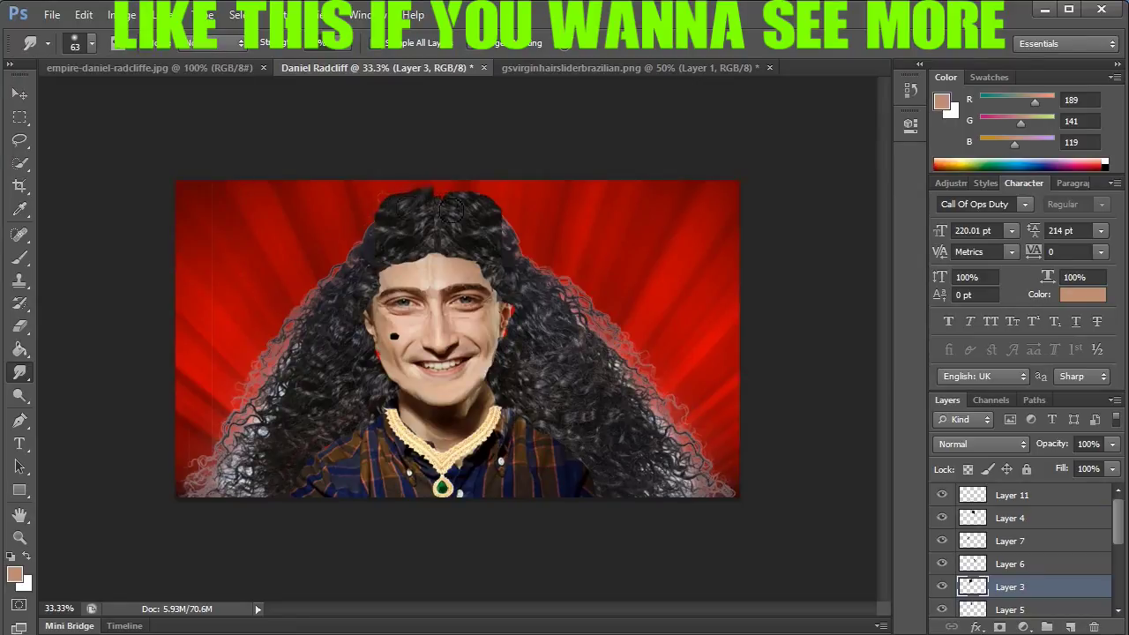
Smudge the crown's edges and patch seams on Layers 4, 3 and 5 to blend them into the wig
click(999, 522)
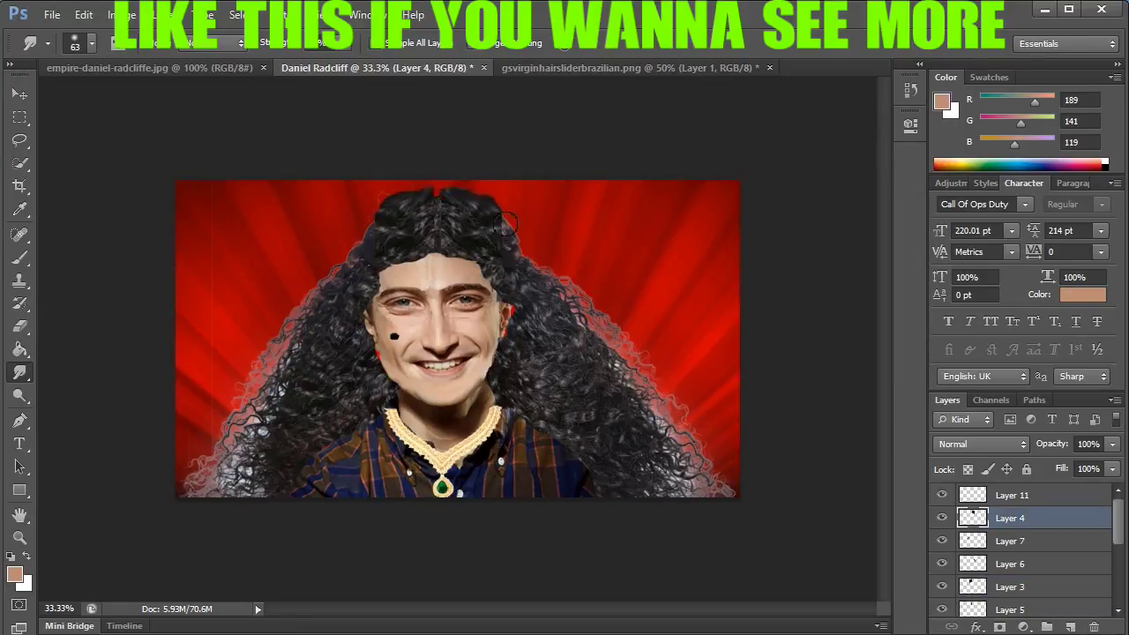
click(981, 586)
click(1004, 609)
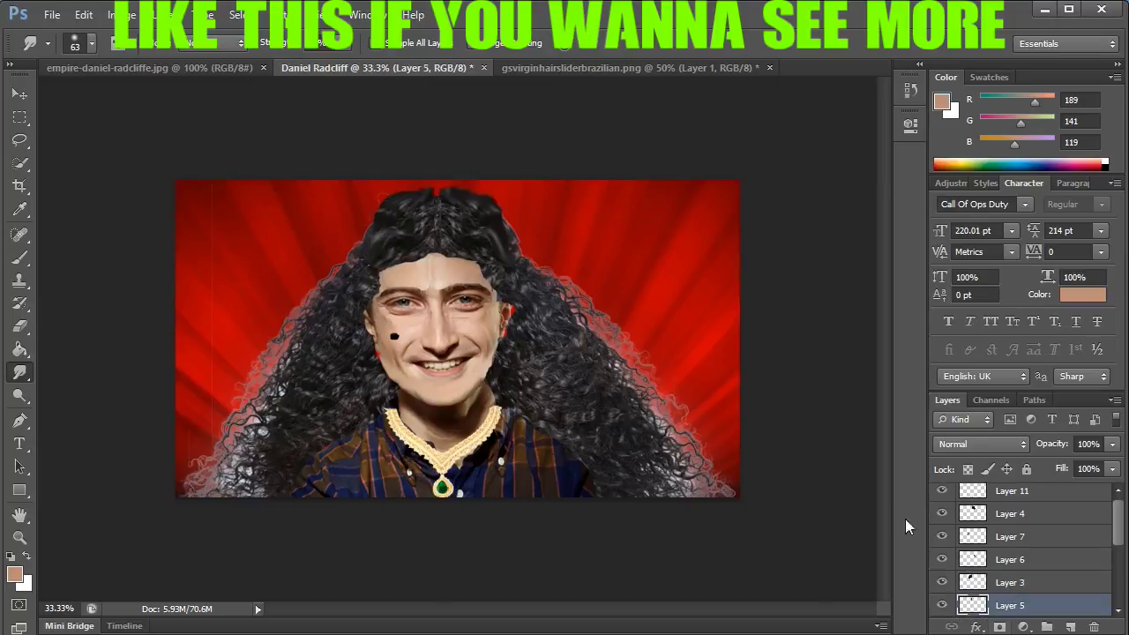
right_click(22, 371)
click(110, 404)
Smudge the hairline along the forehead on Layers 3 and 4, working through the neighbouring hair patch layers
click(1010, 583)
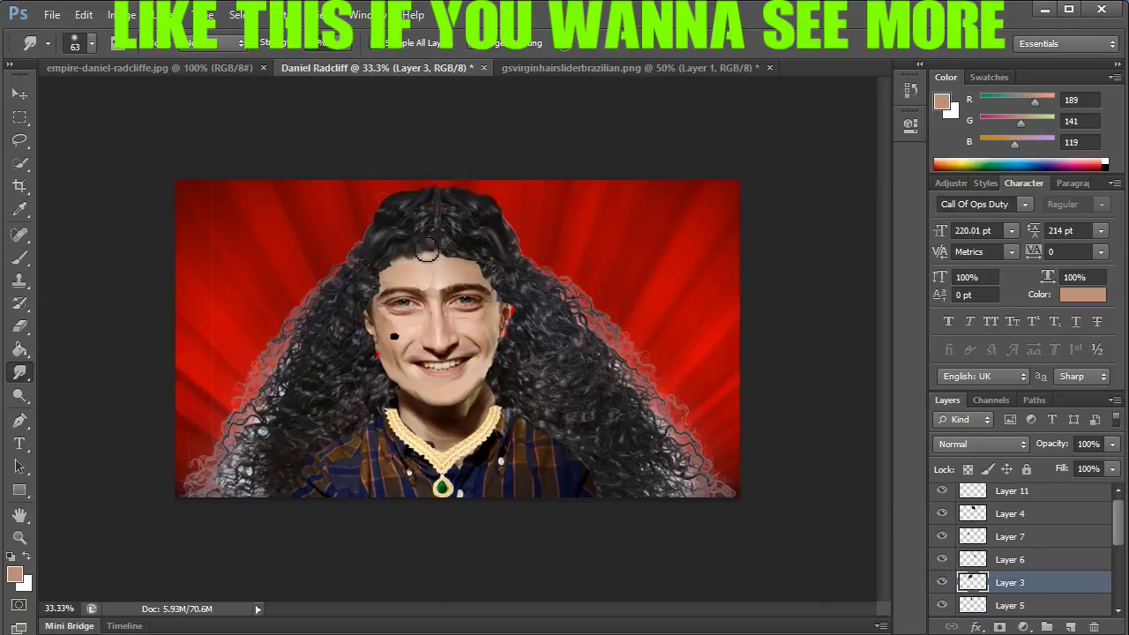
click(1010, 514)
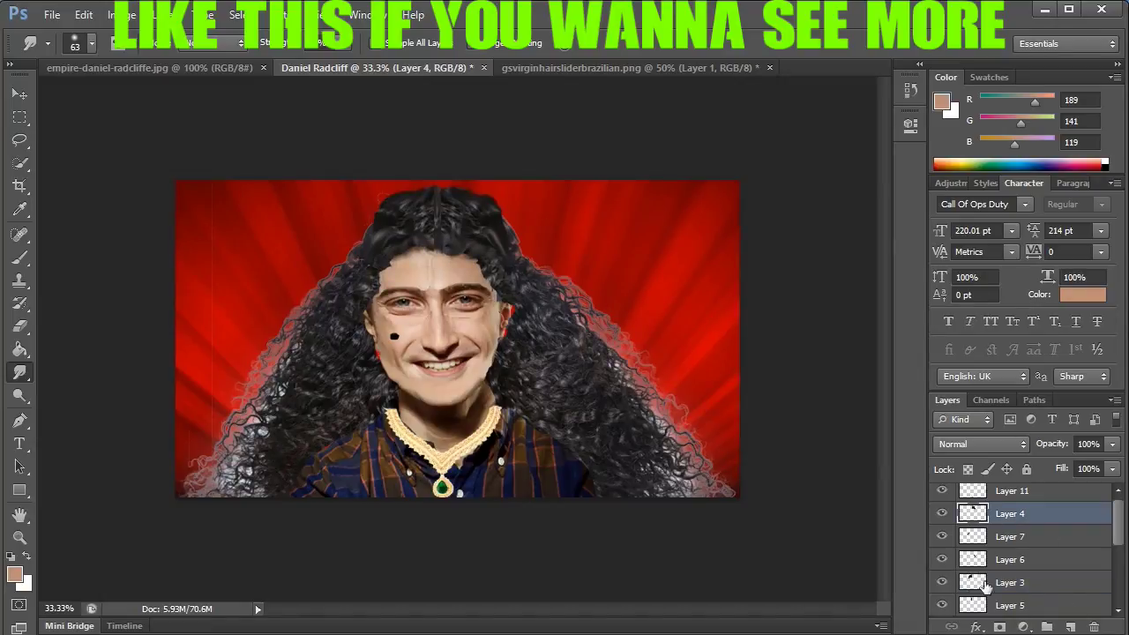
click(1005, 560)
click(1010, 536)
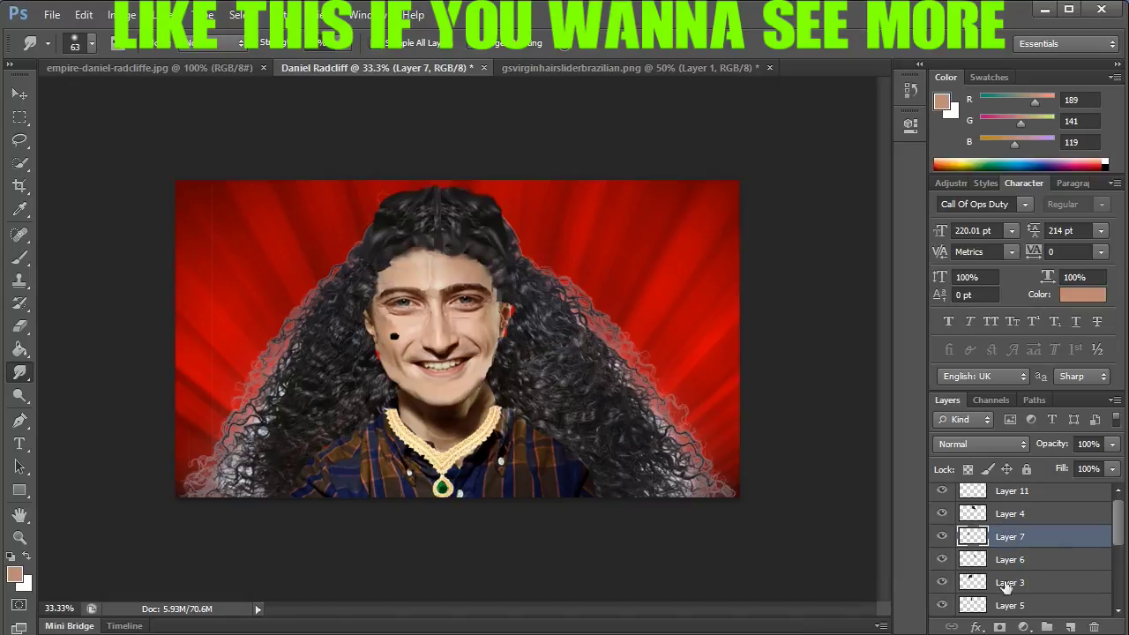
click(1010, 583)
Smudge the long curls on both sides of the wig on Layer 2 to soften the strands
scroll(1073, 561, down, 3)
click(1068, 556)
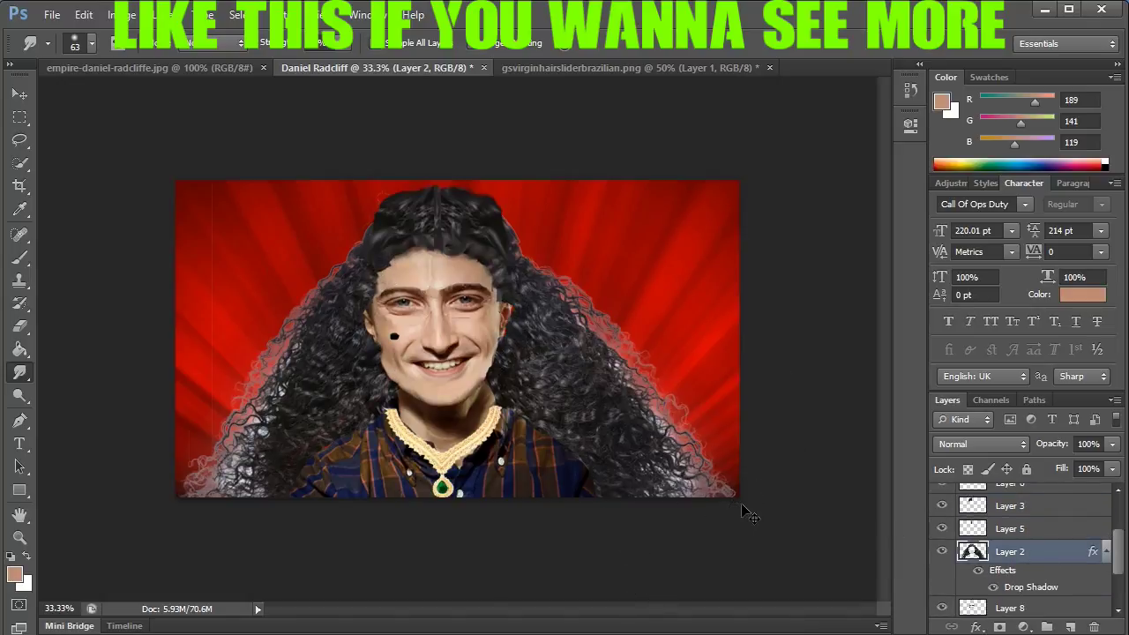
mouse_move(519, 276)
mouse_down()
mouse_move(554, 388)
mouse_move(595, 430)
mouse_up()
drag(341, 340, 236, 478)
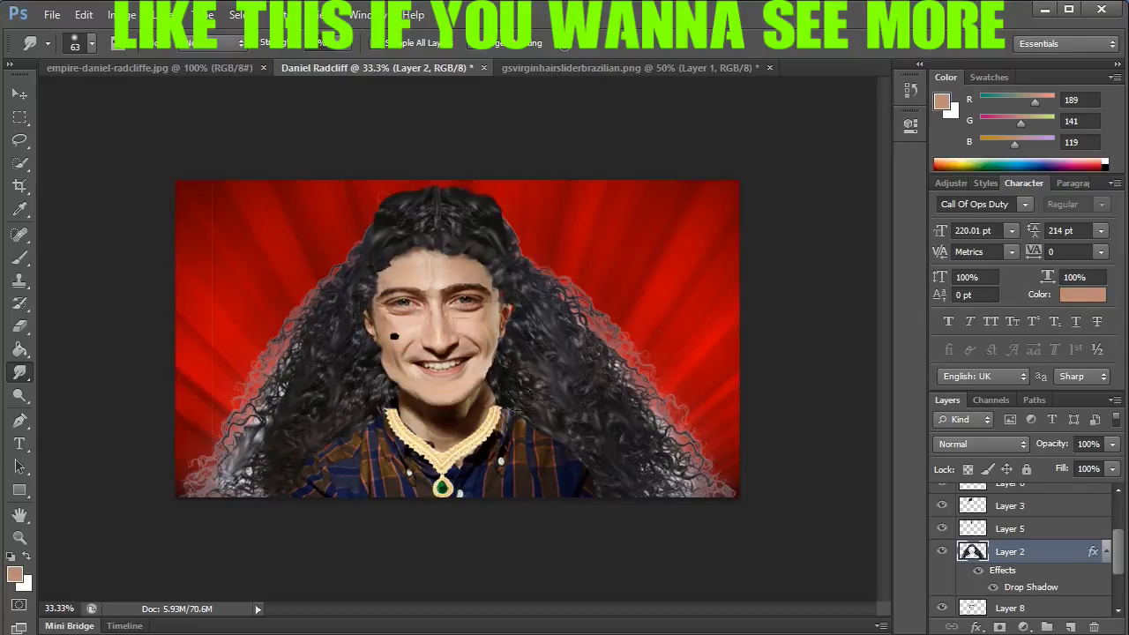
key(v)
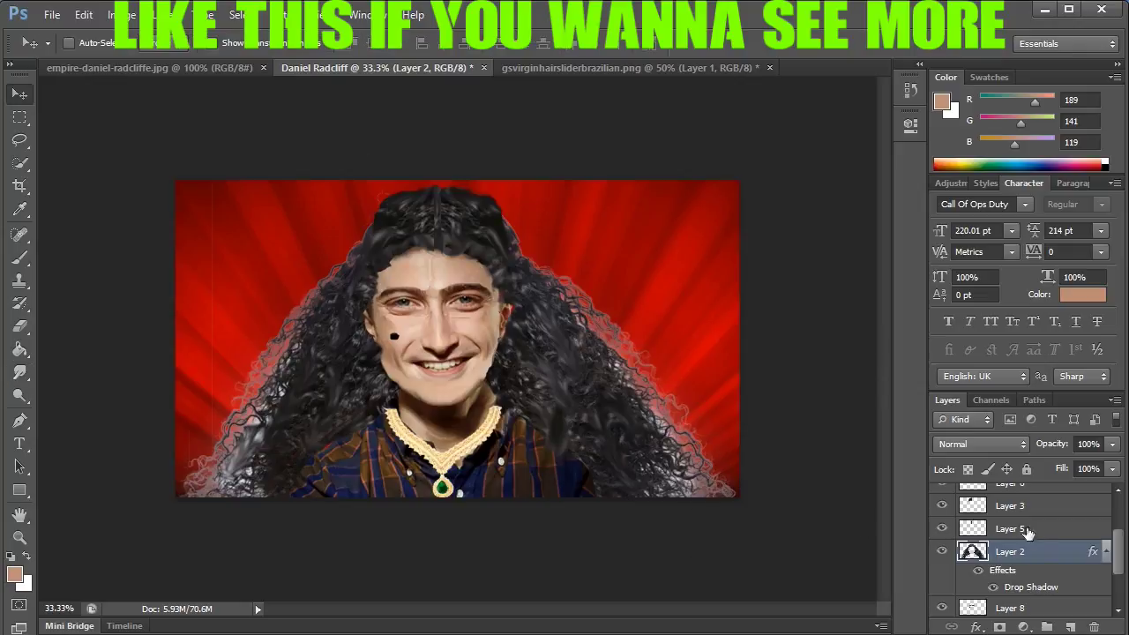
Close the gsvirginhairsliderbrazilian.png document without saving and return to the Daniel Radcliff document
click(197, 69)
click(769, 67)
click(539, 259)
click(382, 68)
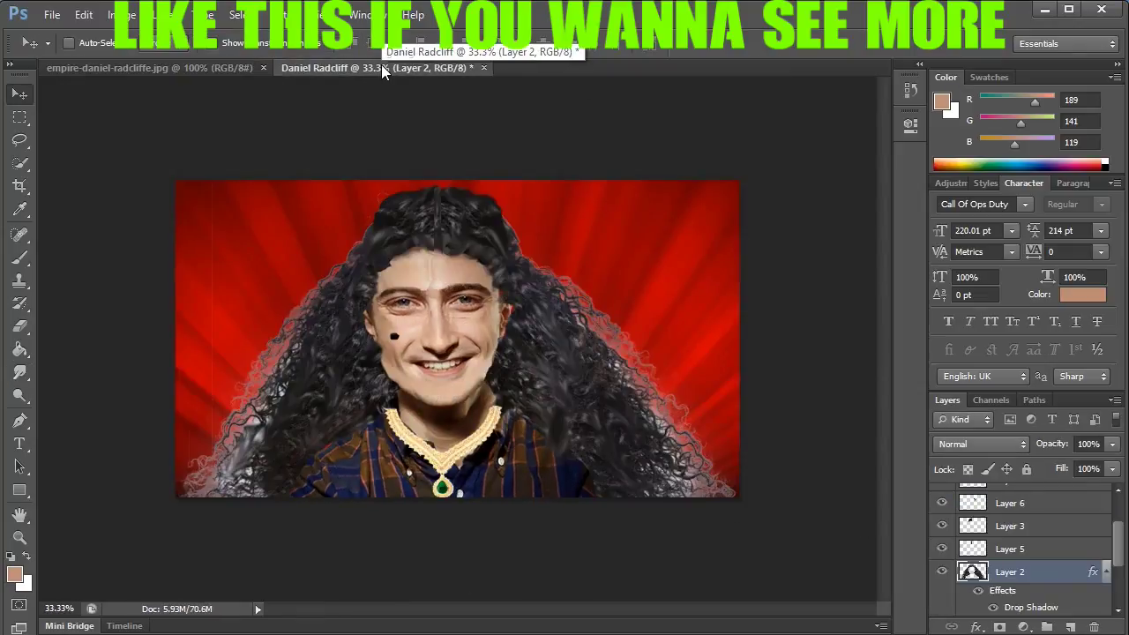